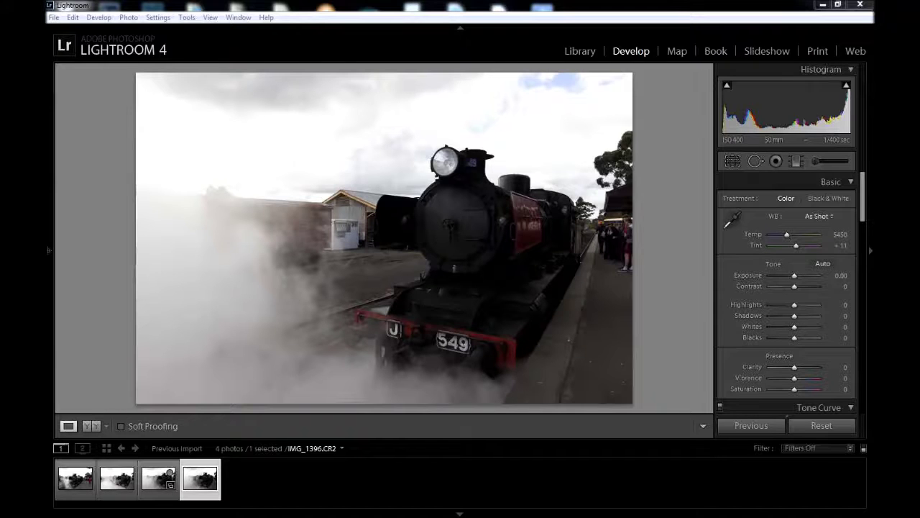
Open Maldon 1_tonemapped.jpg from the processed pictures folder to view the finished train image, and close the viewer.
mouse_move(202, 507)
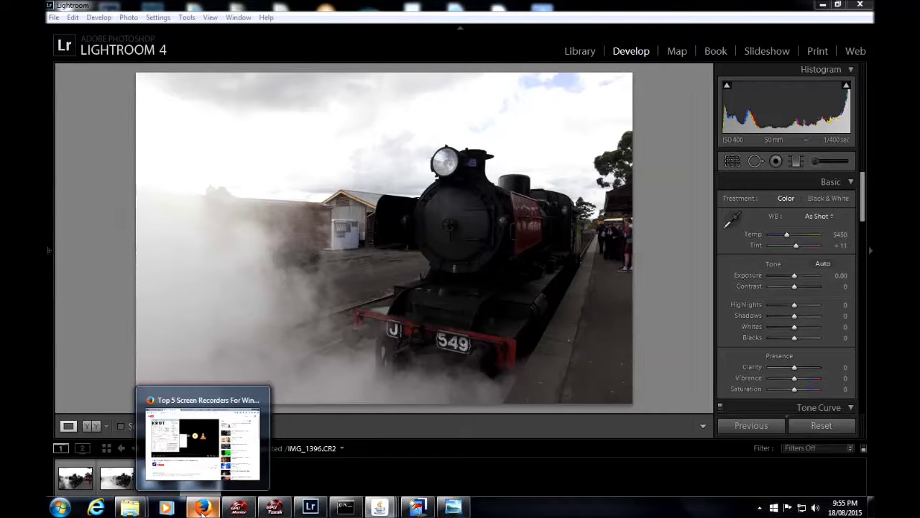
mouse_move(129, 507)
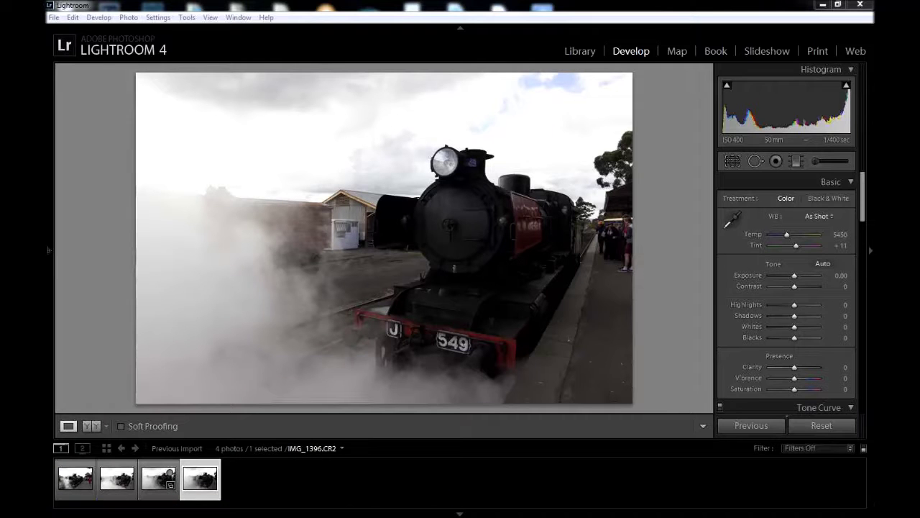
left_click(129, 507)
double_click(330, 418)
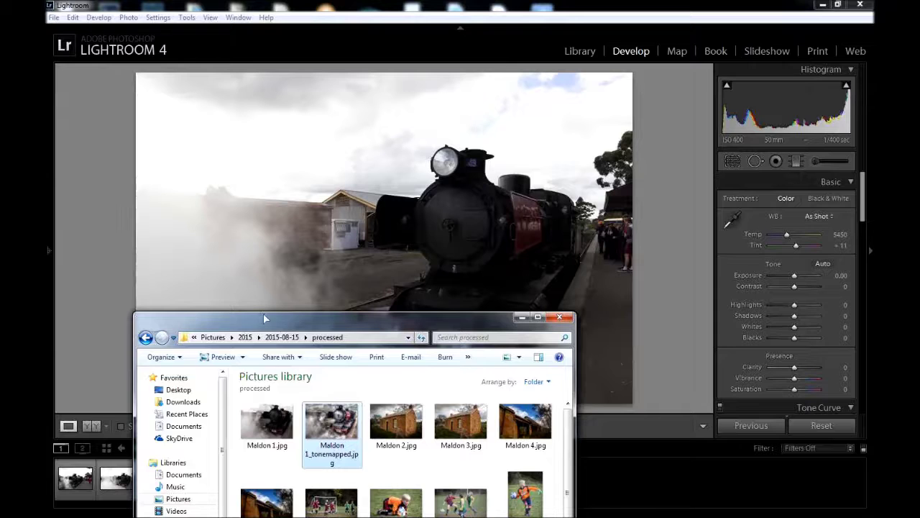
left_click_drag(304, 324, 0, 317)
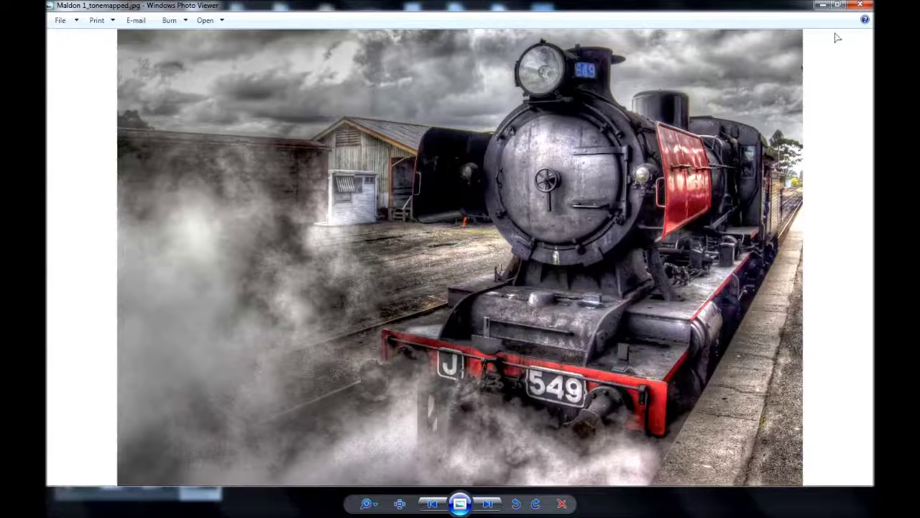
left_click(860, 5)
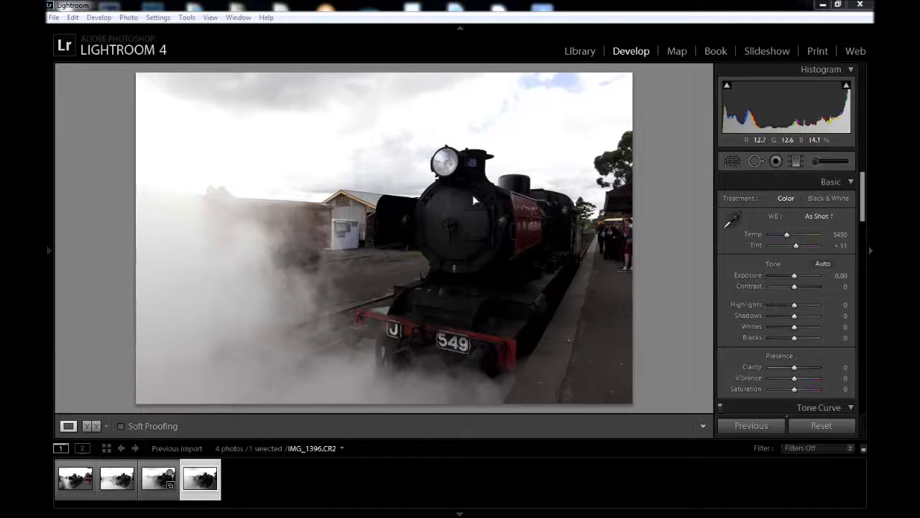
Crop the train photo at its original aspect ratio, trimming the platform side, the upper sky and the steam side.
left_click(186, 18)
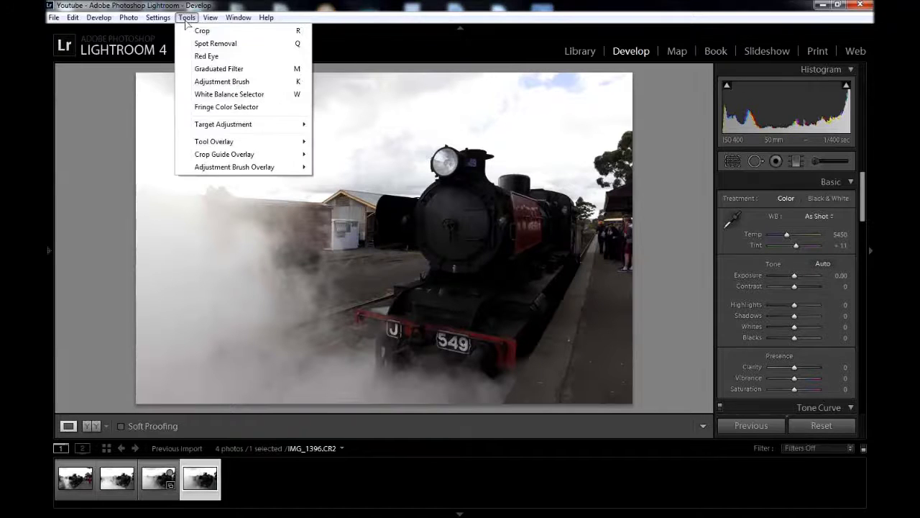
left_click(203, 30)
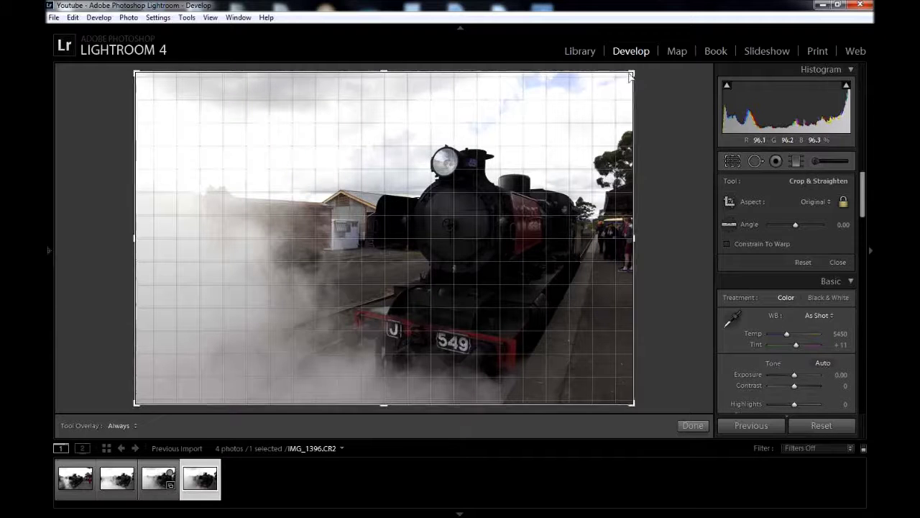
left_click_drag(631, 75, 611, 89)
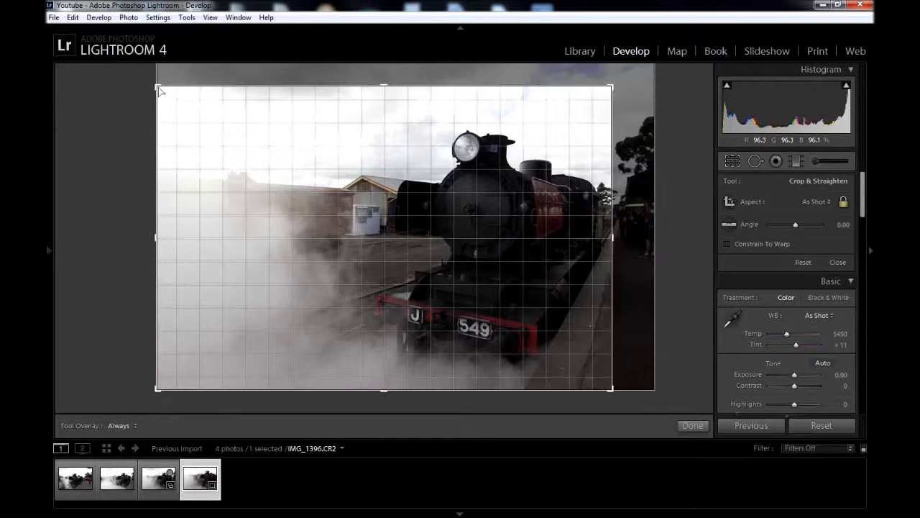
left_click_drag(160, 92, 172, 107)
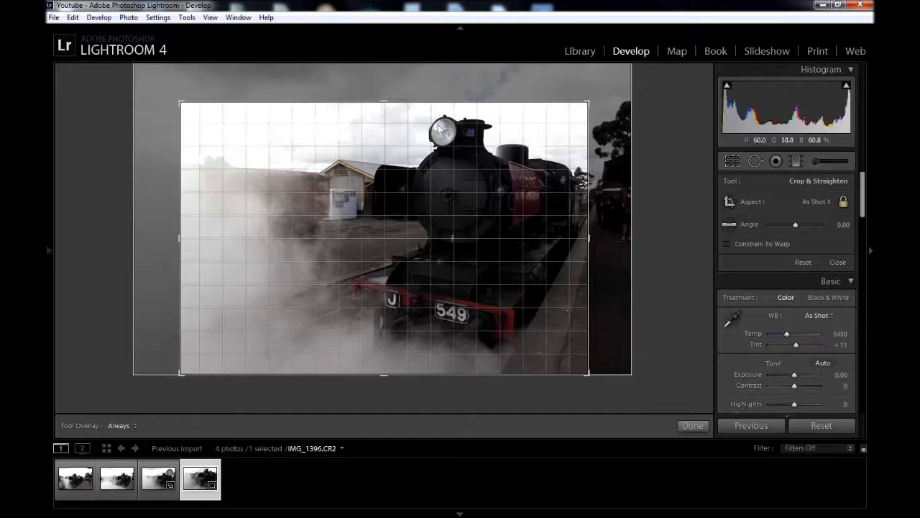
left_click(693, 426)
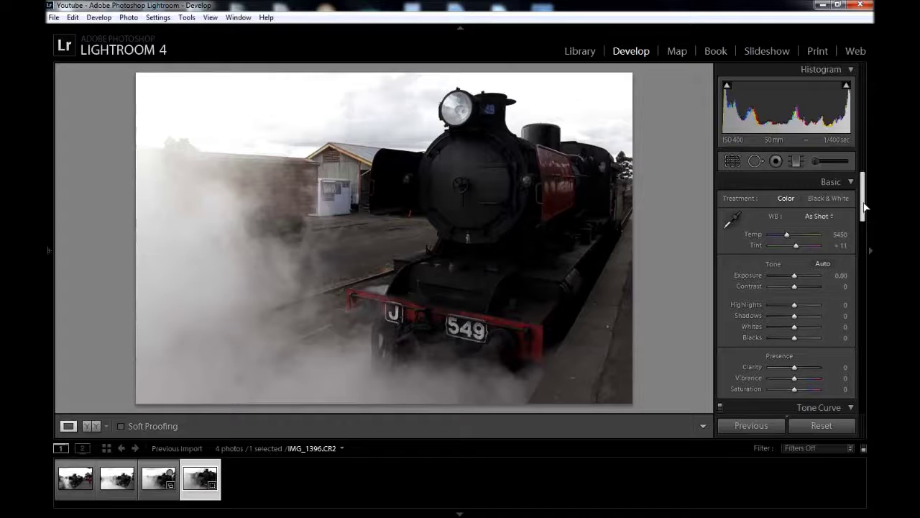
Set Contrast −31, Highlights −60, Shadows +36, Whites −14, Blacks +26, Clarity +62, Vibrance +21 and Saturation −14.
mouse_move(864, 203)
left_mouse_down()
mouse_move(868, 271)
mouse_move(870, 205)
left_mouse_up()
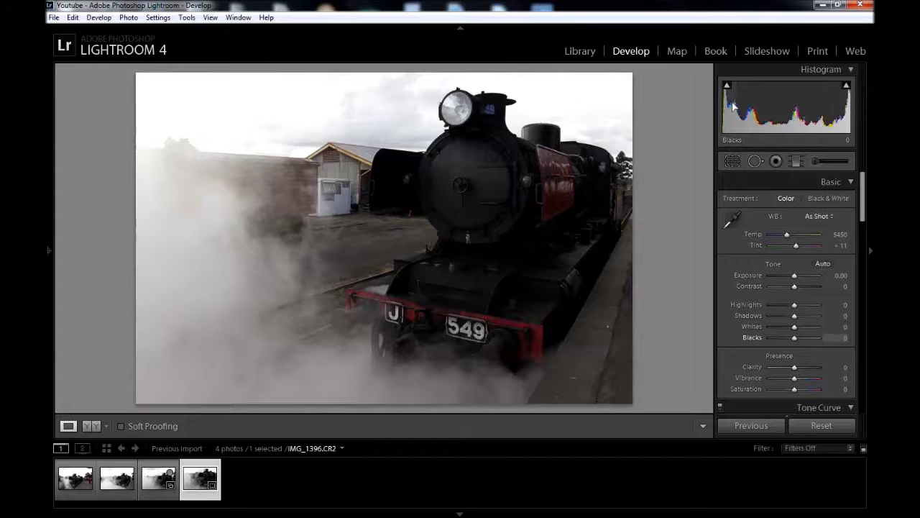
mouse_move(796, 288)
left_mouse_down()
mouse_move(806, 288)
mouse_move(790, 286)
left_mouse_up()
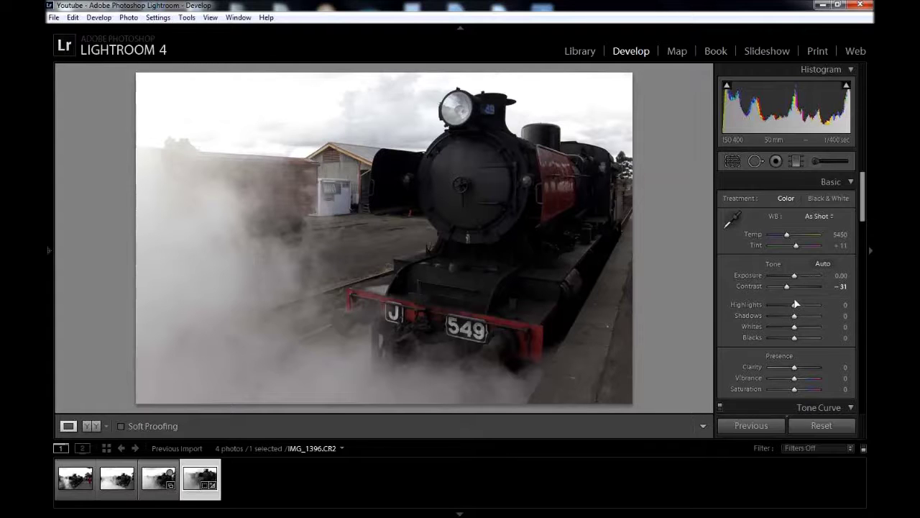
left_click_drag(795, 308, 810, 374)
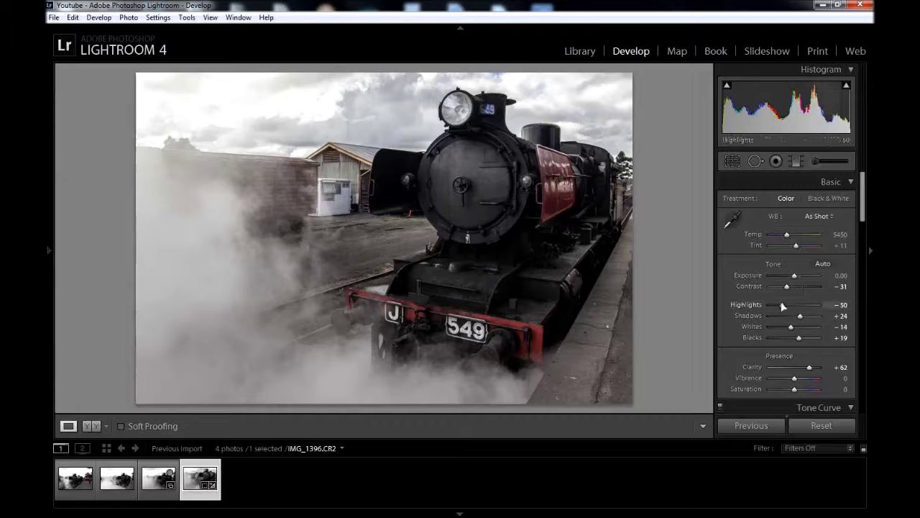
mouse_move(795, 379)
left_mouse_down()
mouse_move(802, 381)
mouse_move(784, 376)
mouse_move(803, 380)
mouse_move(798, 394)
mouse_move(792, 389)
left_mouse_up()
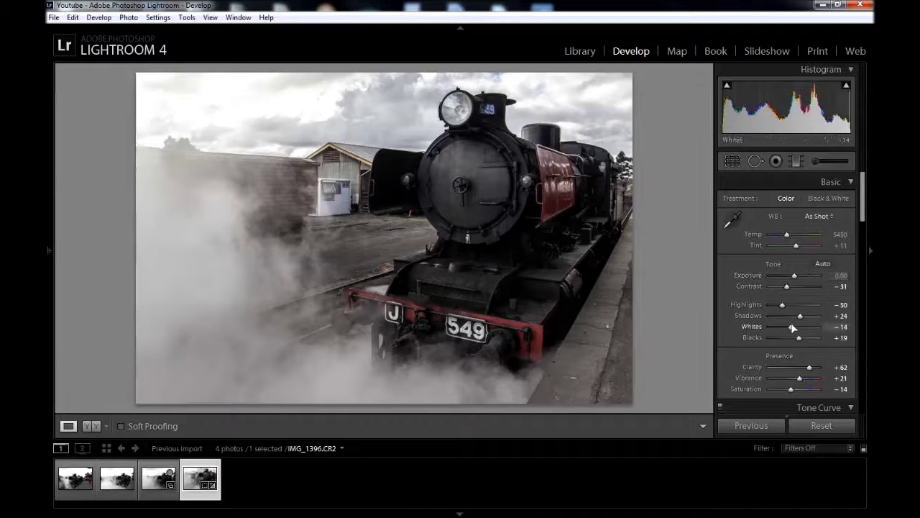
left_click_drag(785, 308, 805, 321)
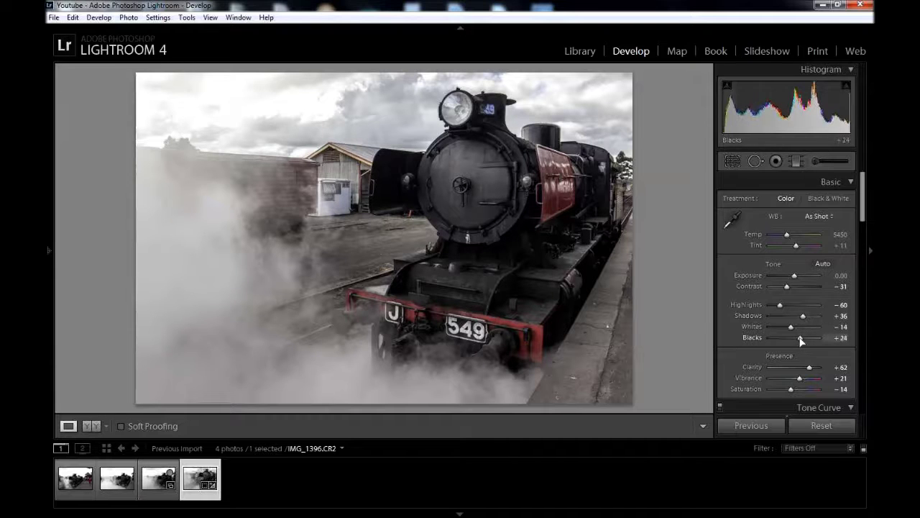
left_click_drag(800, 341, 802, 342)
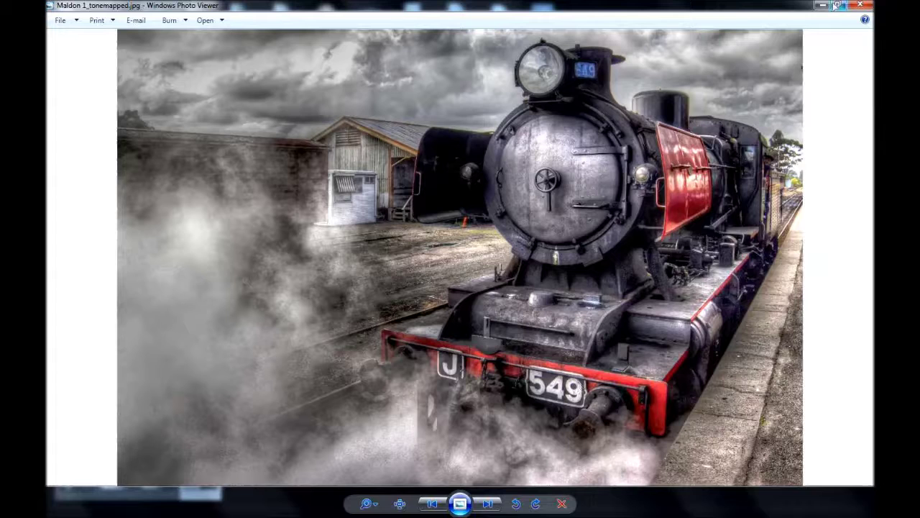
left_click(827, 5)
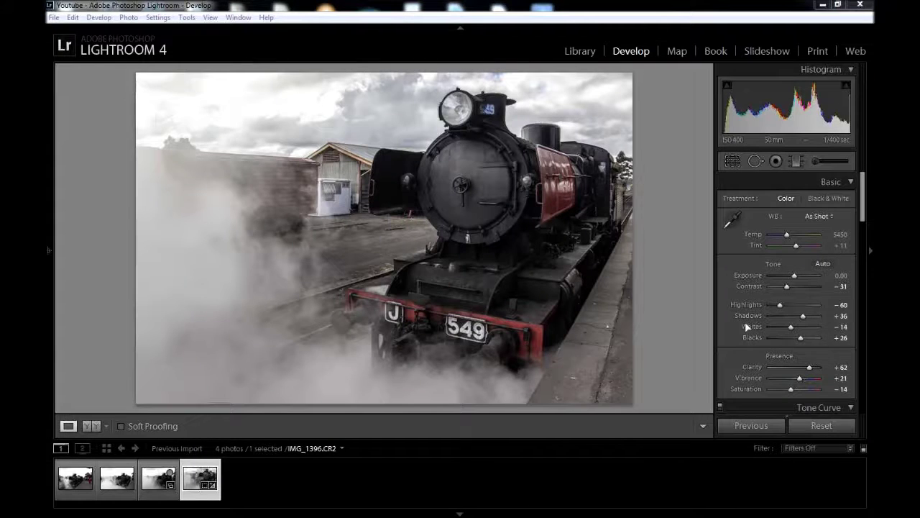
Point the Detail preview at the 549 number plate on the front of the locomotive.
left_click_drag(863, 206, 866, 245)
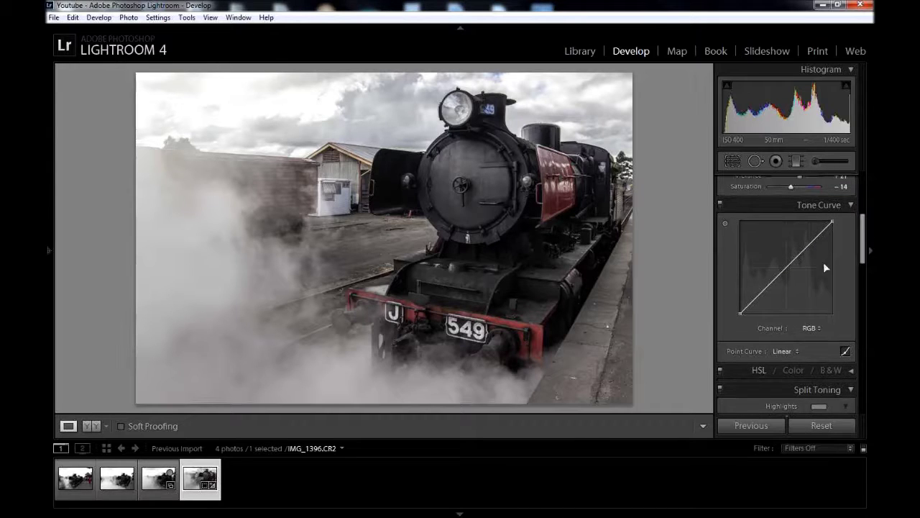
left_click_drag(866, 247, 865, 317)
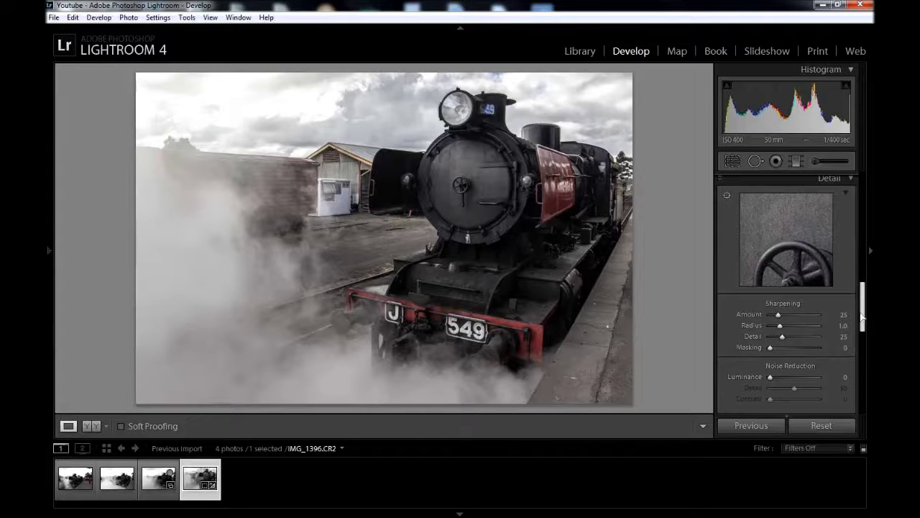
left_click(726, 196)
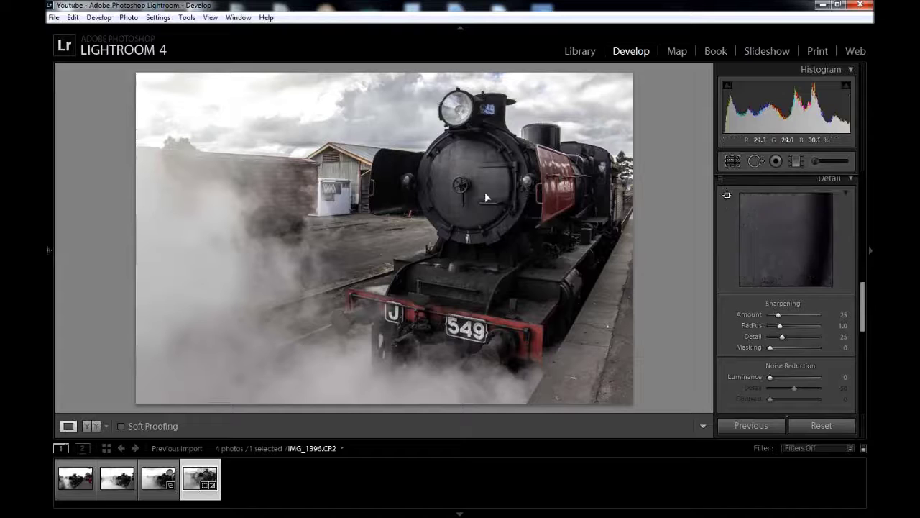
left_click(466, 329)
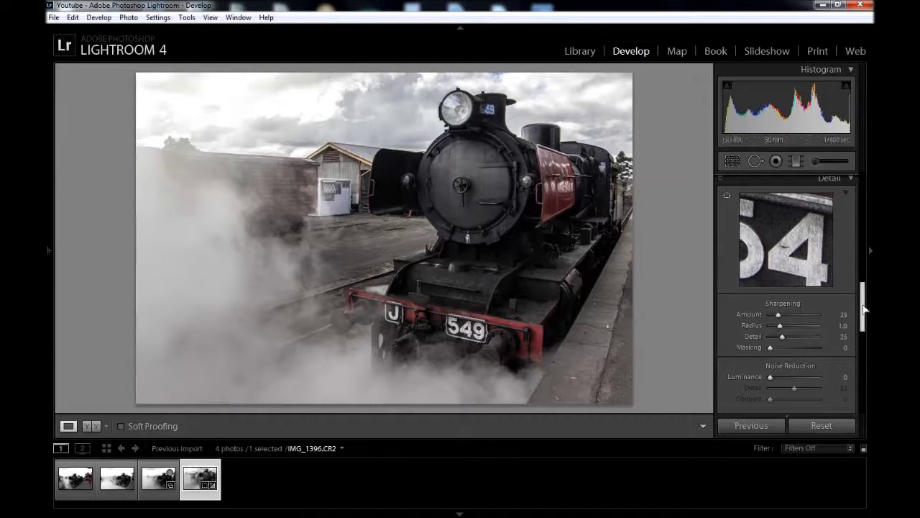
Test luminance noise reduction at 40, 100 and 0 against the number plate preview, and settle on 42.
scroll(867, 309, "down", 2)
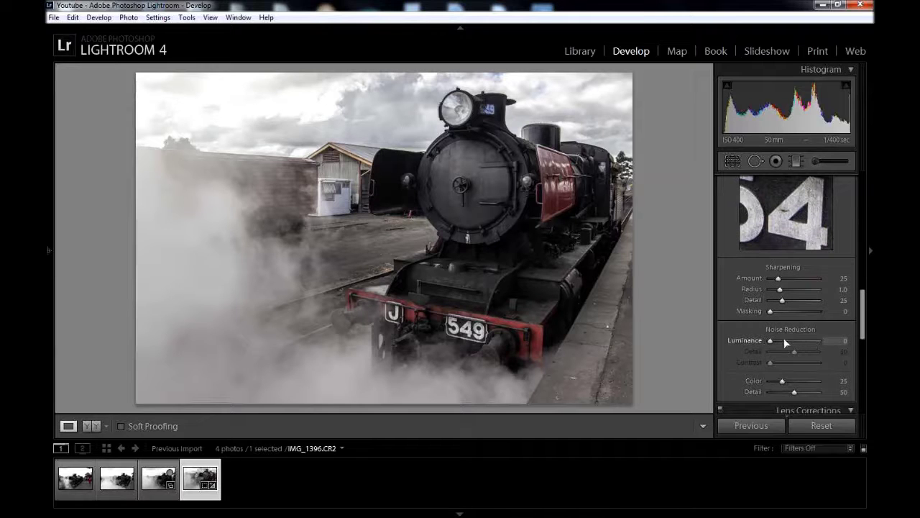
left_click_drag(771, 341, 793, 348)
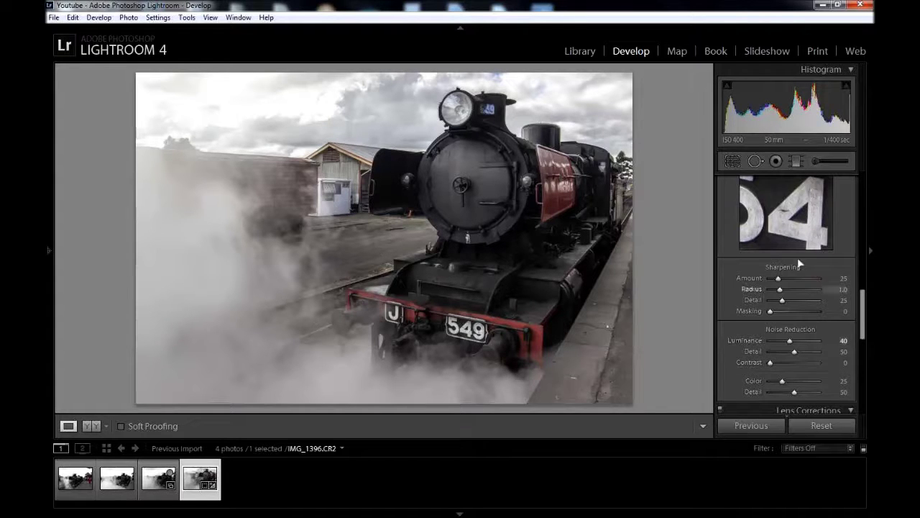
left_click_drag(866, 304, 865, 294)
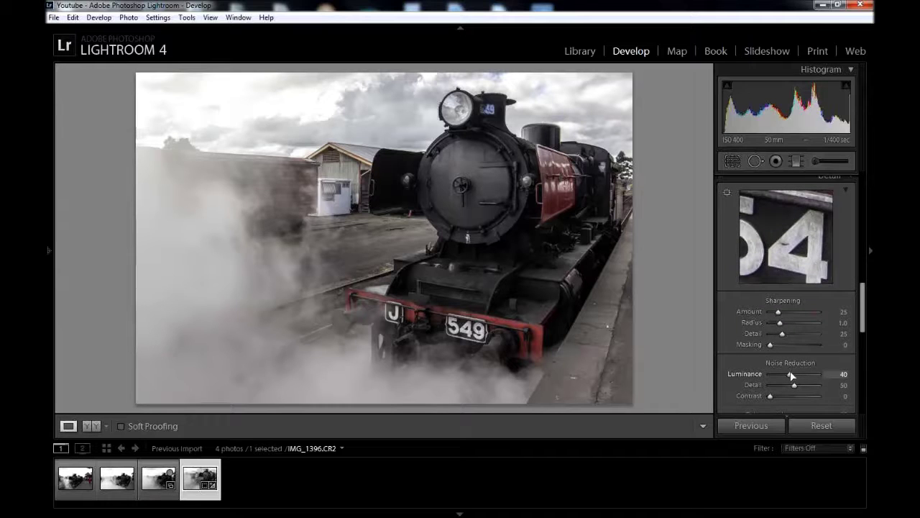
left_click_drag(791, 375, 832, 376)
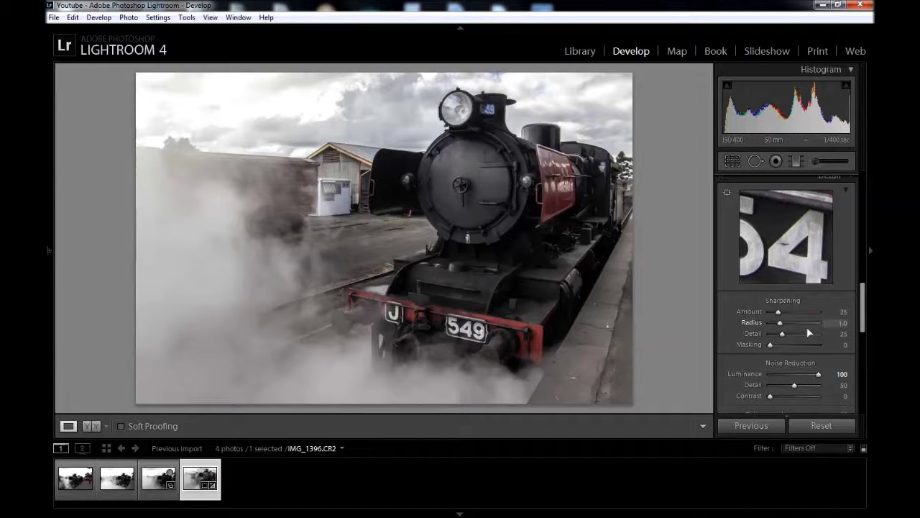
left_click_drag(818, 374, 766, 374)
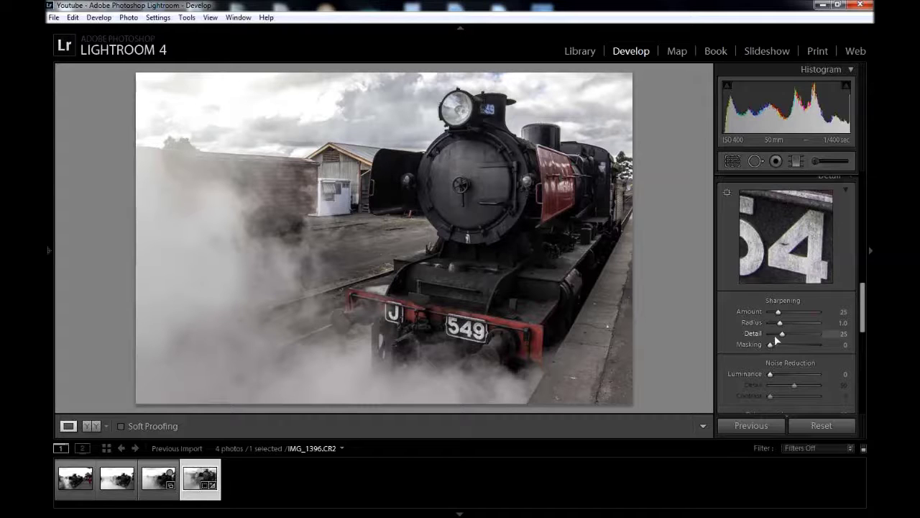
left_click_drag(772, 374, 792, 381)
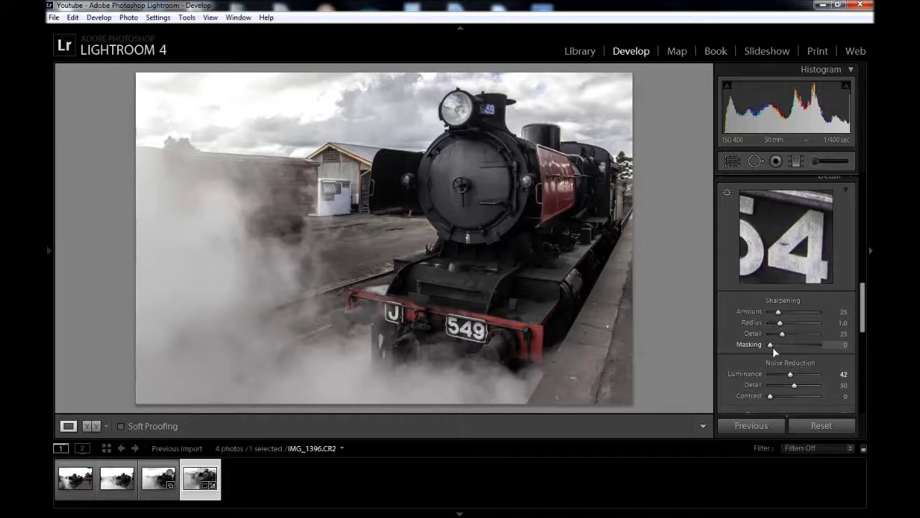
Try a post-crop vignette amount of −33 with the Highlight Priority style and return it to 0.
scroll(730, 371, "down", 5)
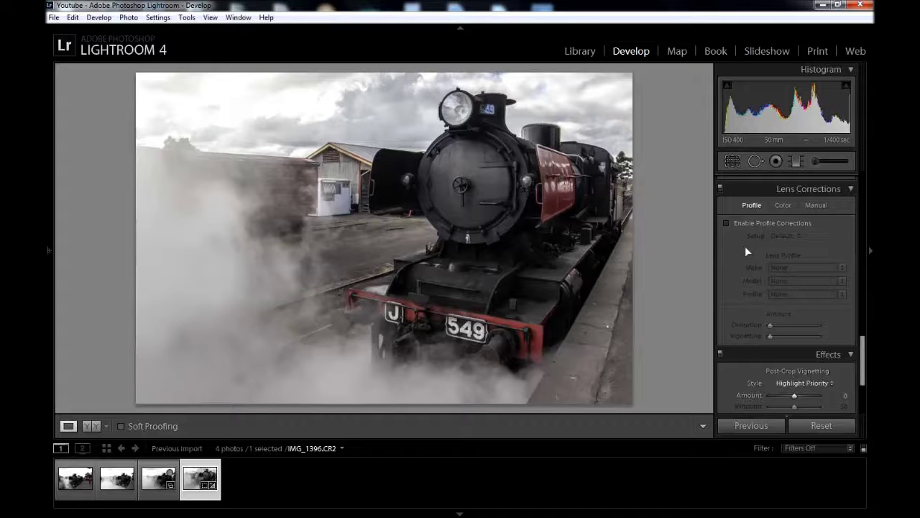
scroll(745, 248, "down", 2)
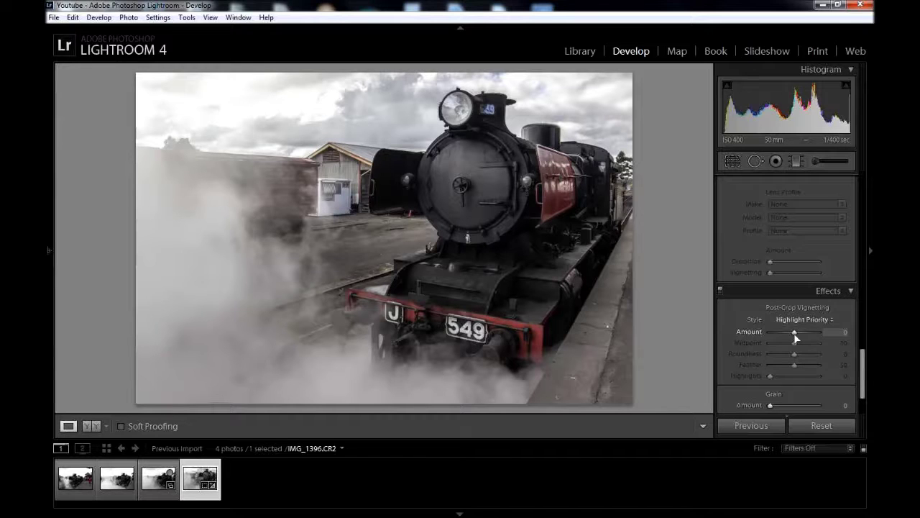
left_click_drag(795, 332, 787, 334)
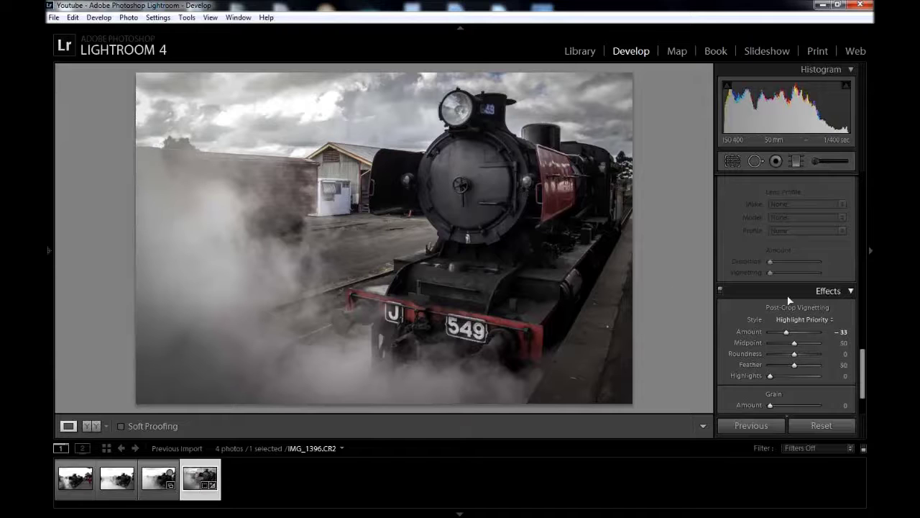
left_click_drag(785, 331, 794, 337)
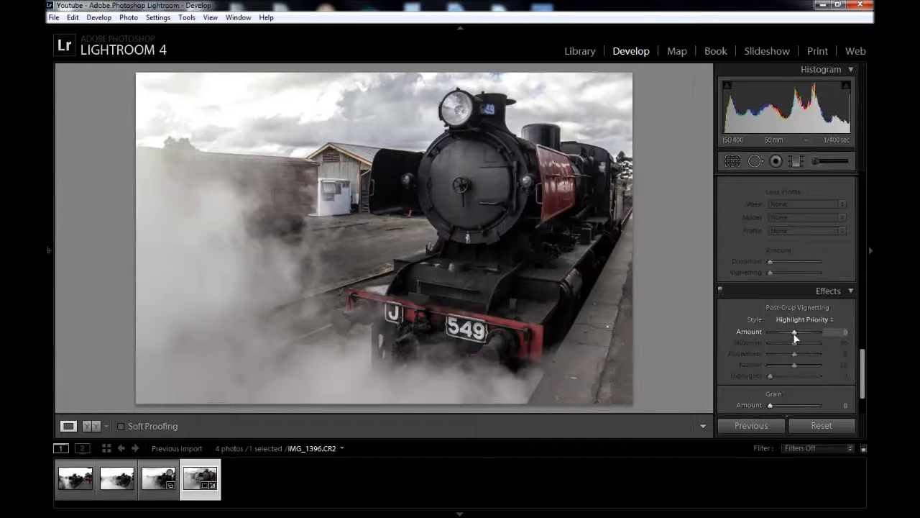
scroll(727, 379, "down", 3)
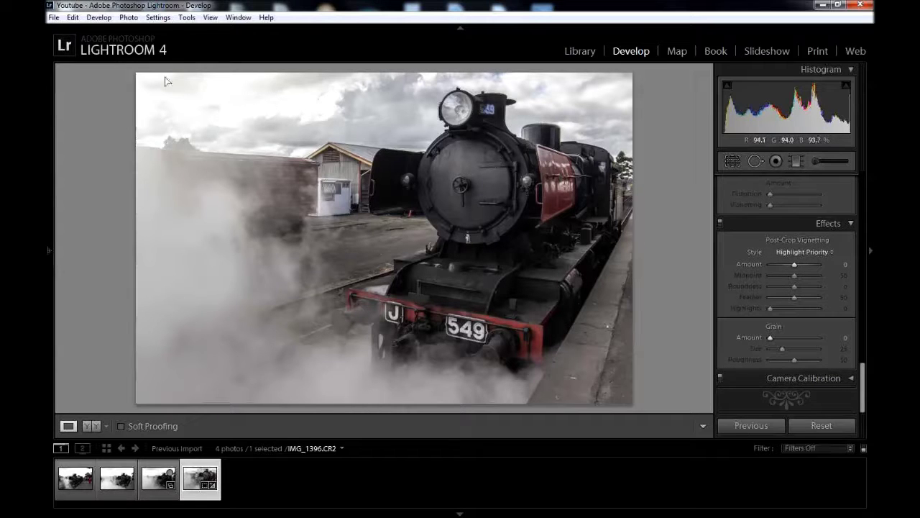
Export the edited photo as a JPEG at quality 100, named Train for youtube, into the processed subfolder.
left_click(54, 18)
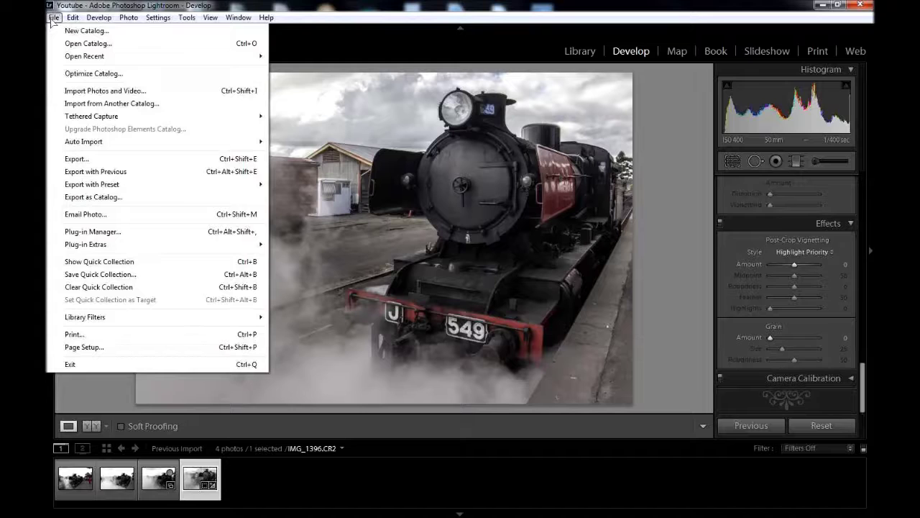
left_click(76, 158)
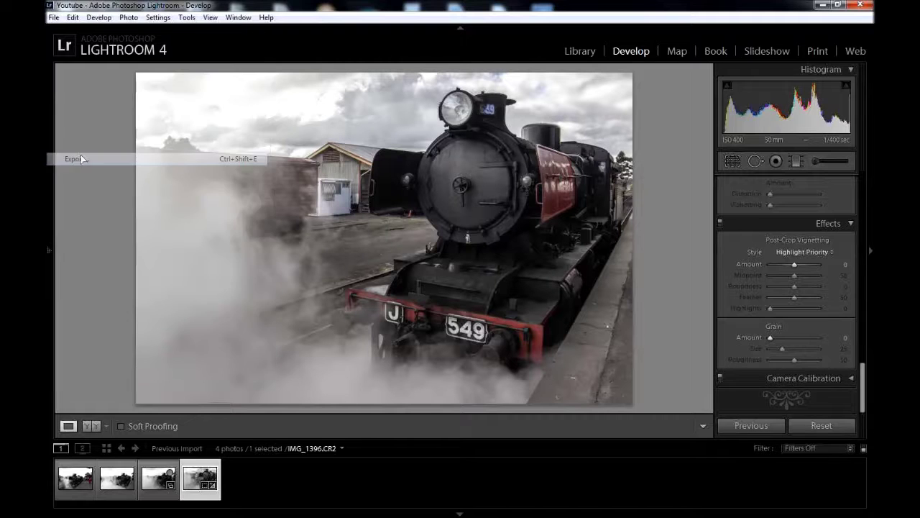
left_click_drag(478, 304, 424, 306)
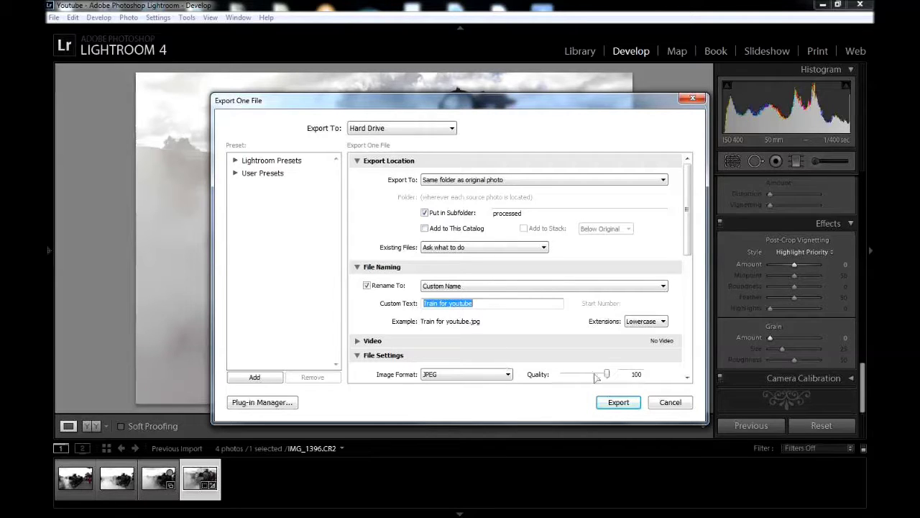
left_click(613, 402)
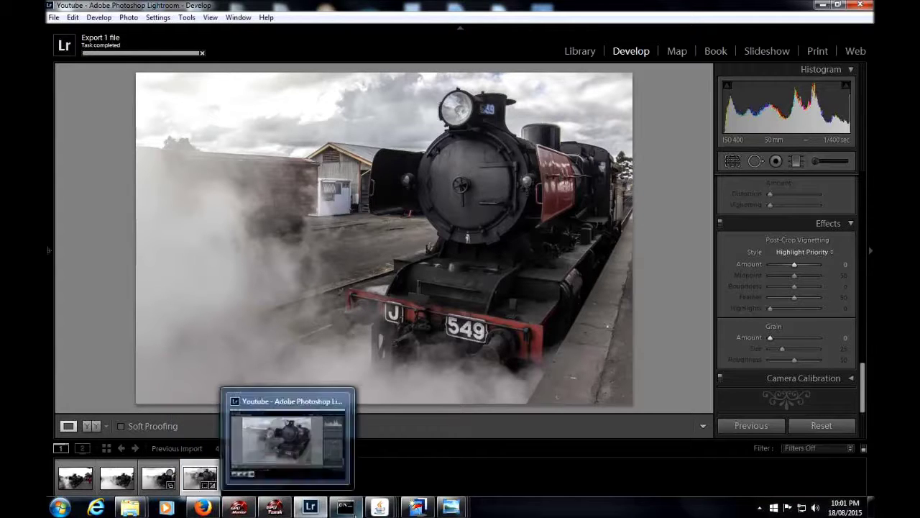
Switch to Photomatix Pro, load Train for youtube.jpg from the processed folder, and start tone mapping with noise reduction.
mouse_move(416, 507)
left_click(406, 478)
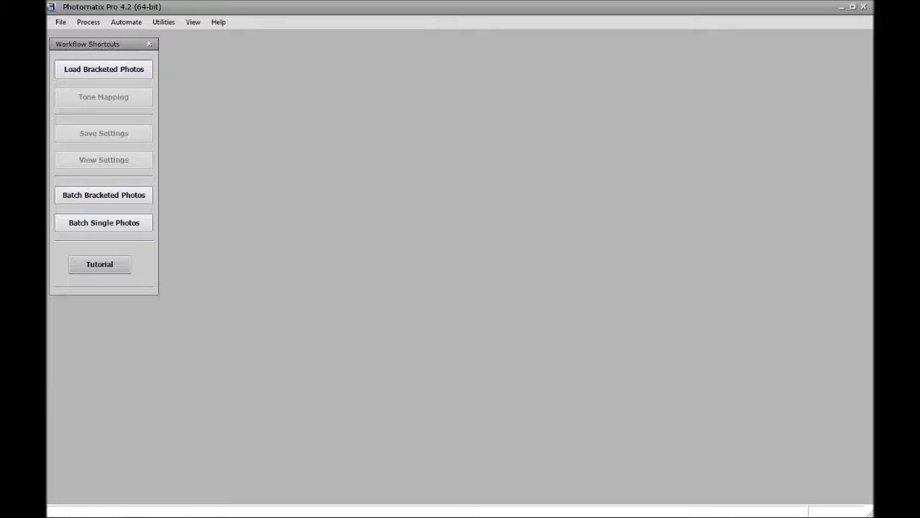
key("alt+Tab")
left_click_drag(546, 204, 579, 151)
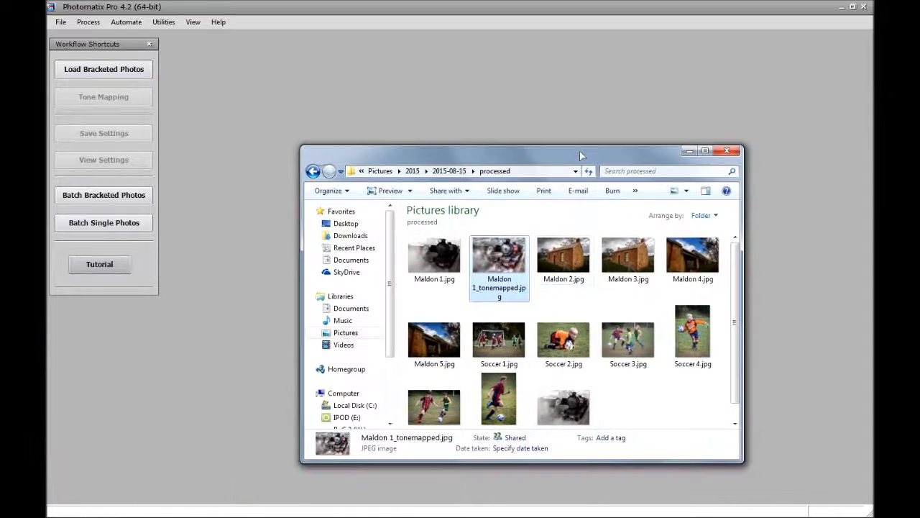
left_click(575, 403)
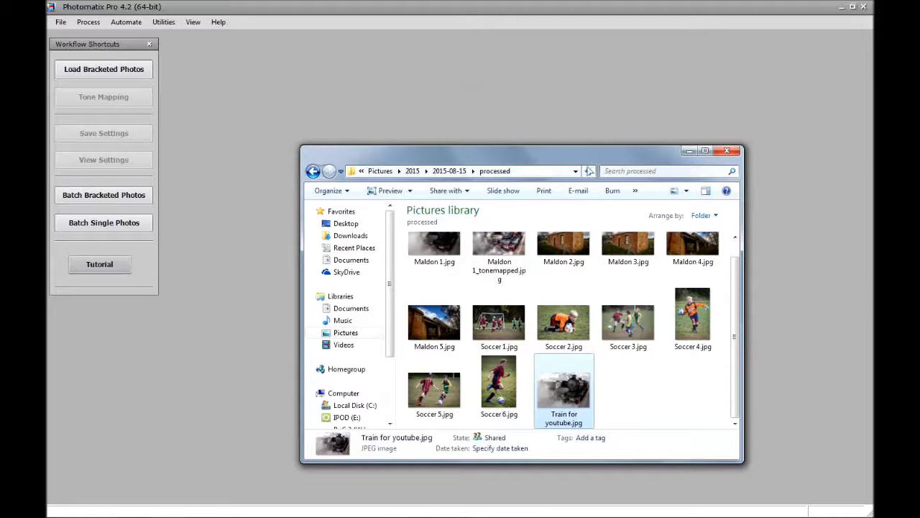
left_click_drag(588, 162, 0, 167)
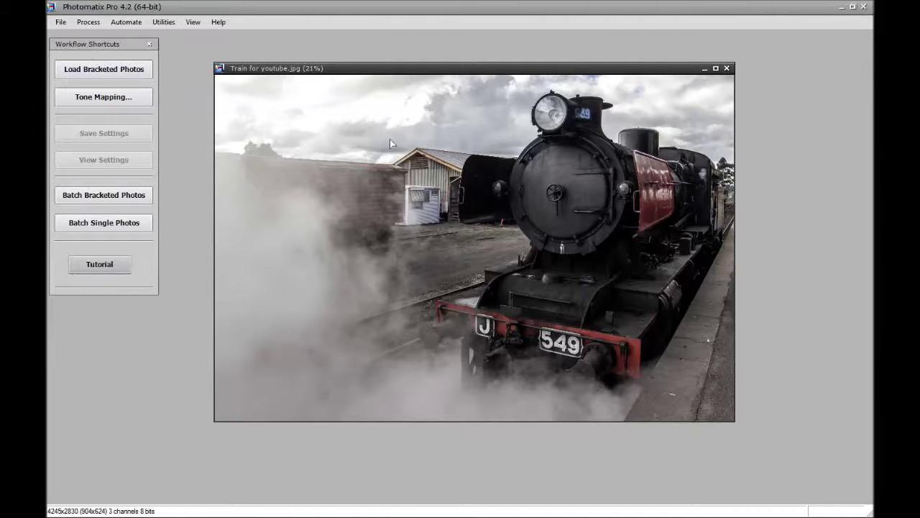
left_click(116, 102)
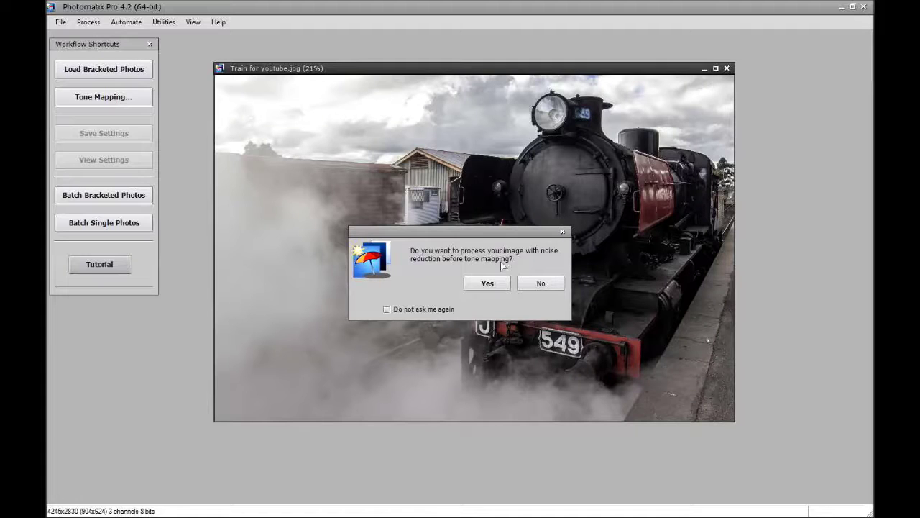
left_click(488, 283)
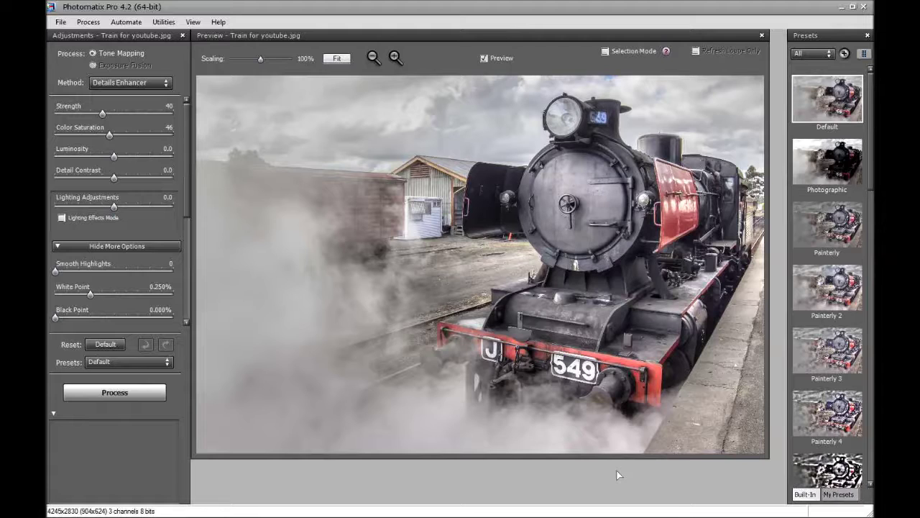
Compare the Photographic preset with Default, and view the reference image Maldon 1_tonemapped.jpg.
left_click(844, 161)
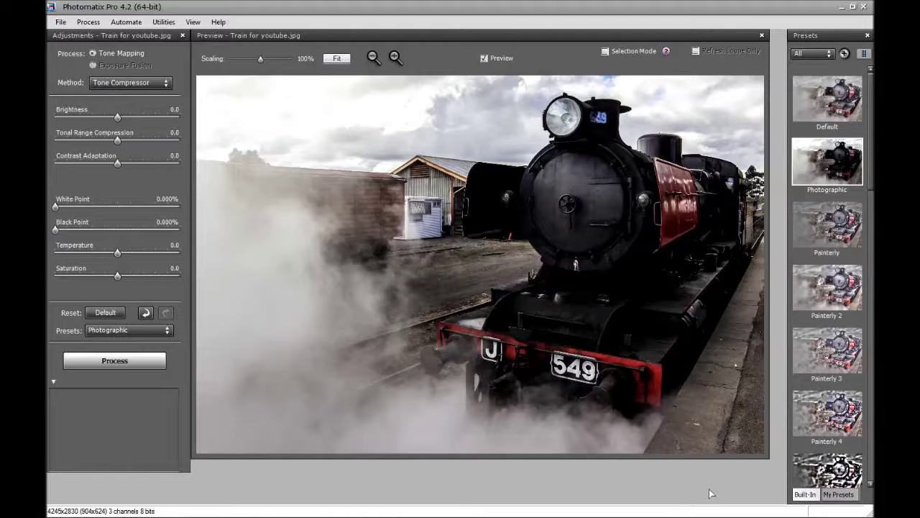
left_click(838, 106)
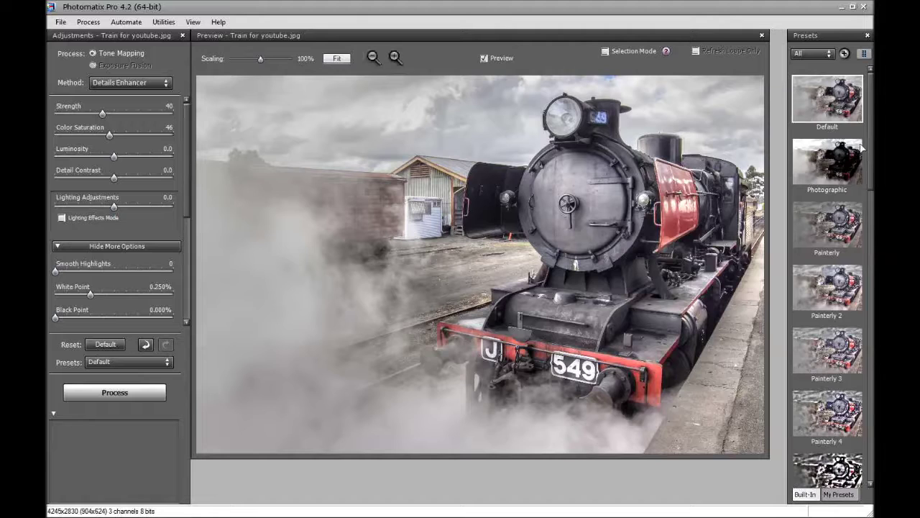
mouse_move(129, 507)
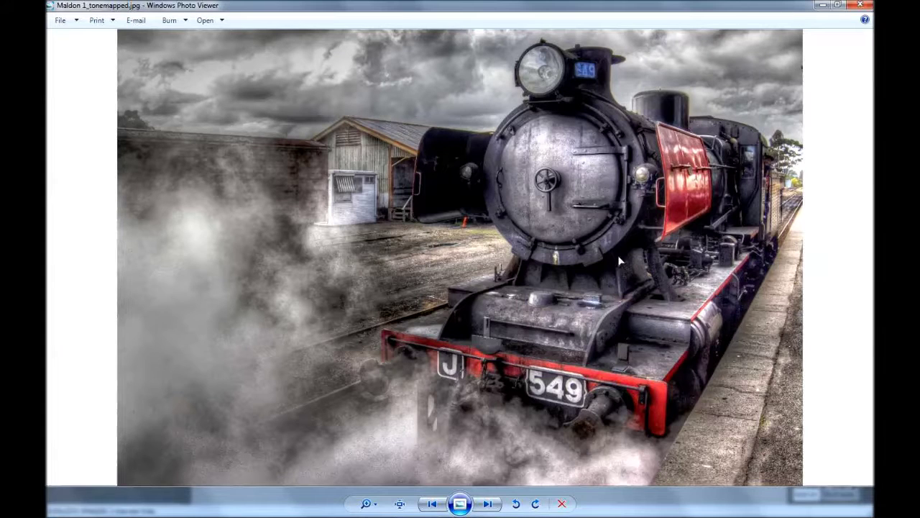
left_click(824, 7)
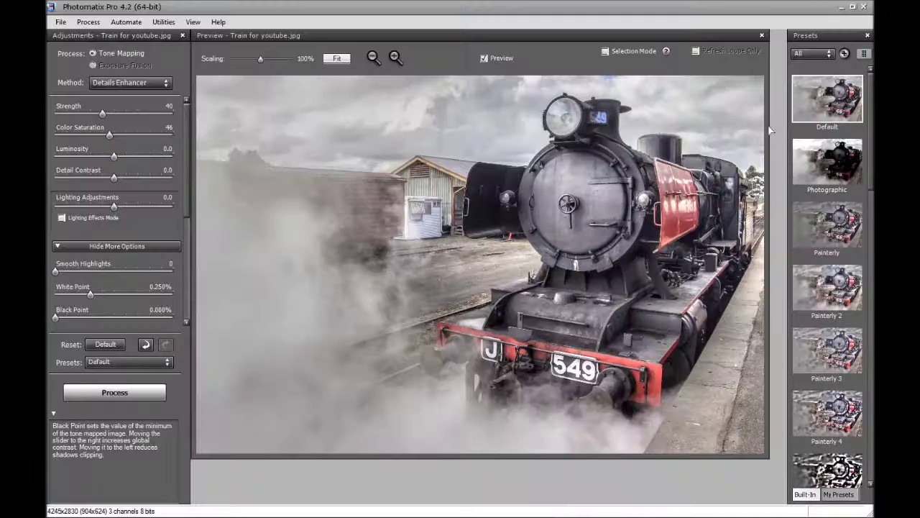
Try the Painterly 4, Painterly 3, Surreal and Creative presets on the train photo.
left_click(829, 424)
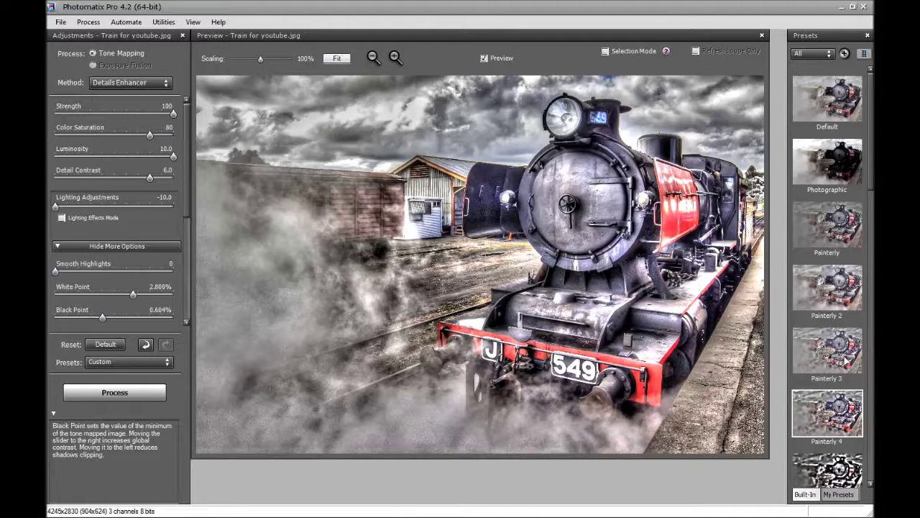
left_click(847, 362)
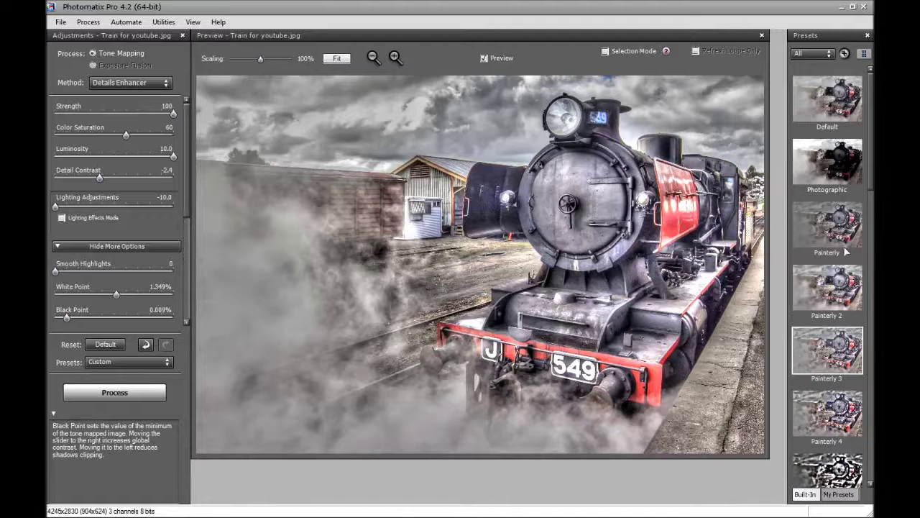
scroll(848, 295, "down", 1)
left_click(840, 400)
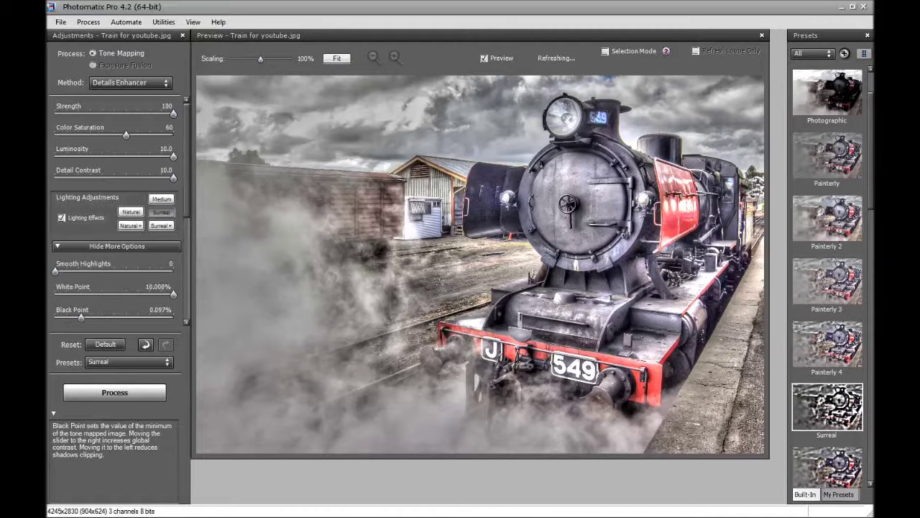
scroll(840, 400, "down", 3)
left_click(842, 400)
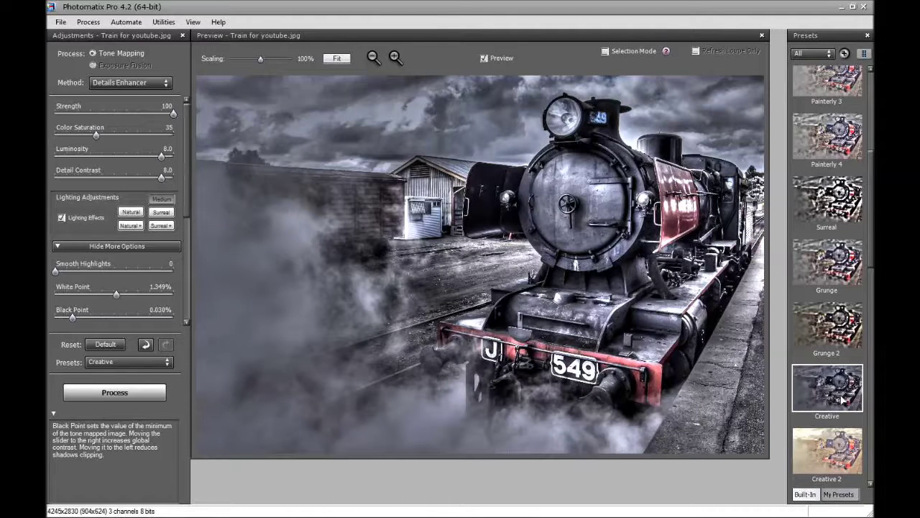
Try the black-and-white looks Monochrome, B&W Photographic and B&W Artistic on the train photo.
scroll(842, 400, "down", 4)
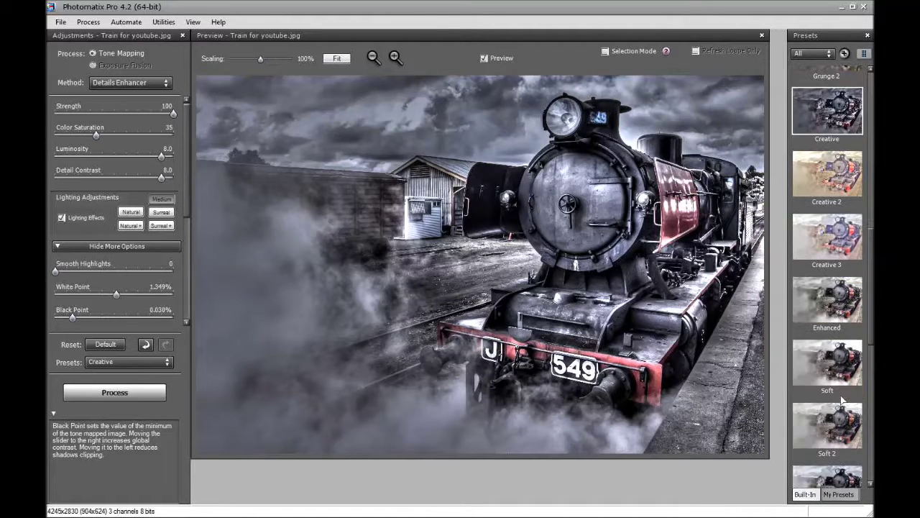
scroll(843, 400, "down", 4)
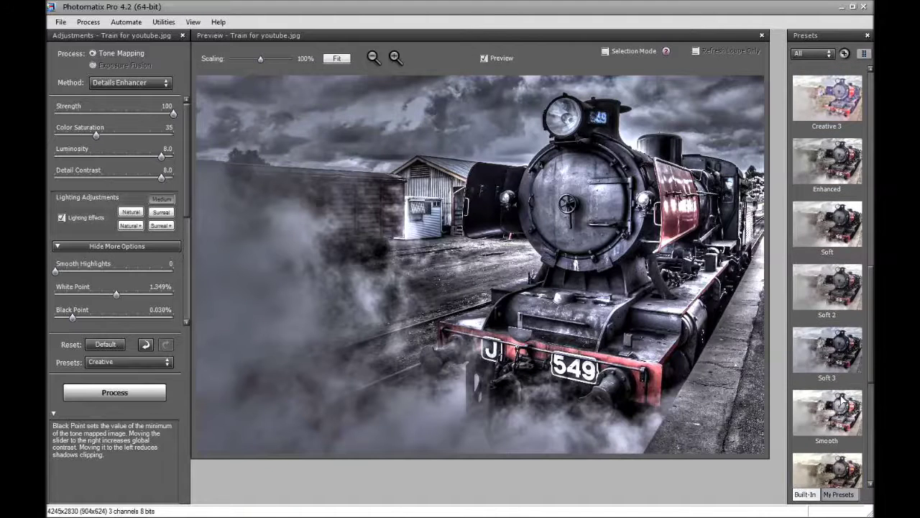
scroll(842, 399, "down", 1)
left_click(843, 401)
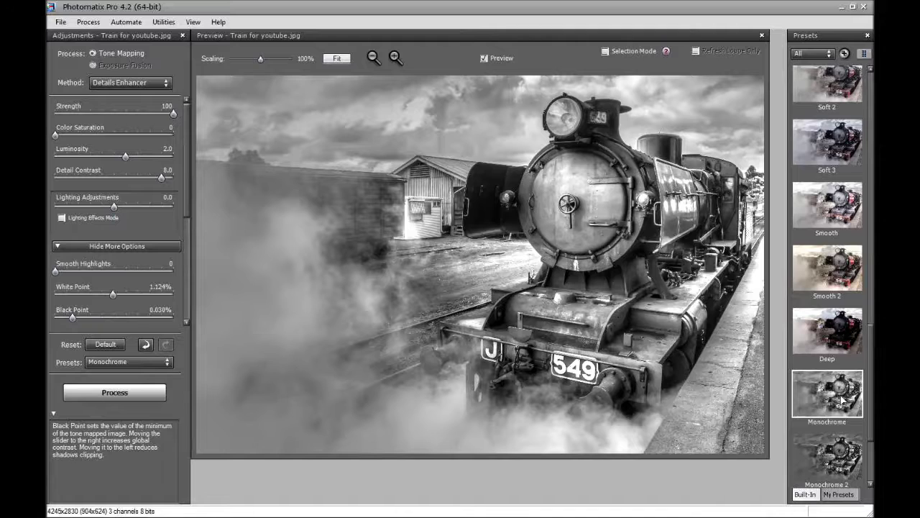
scroll(842, 399, "down", 2)
left_click(844, 392)
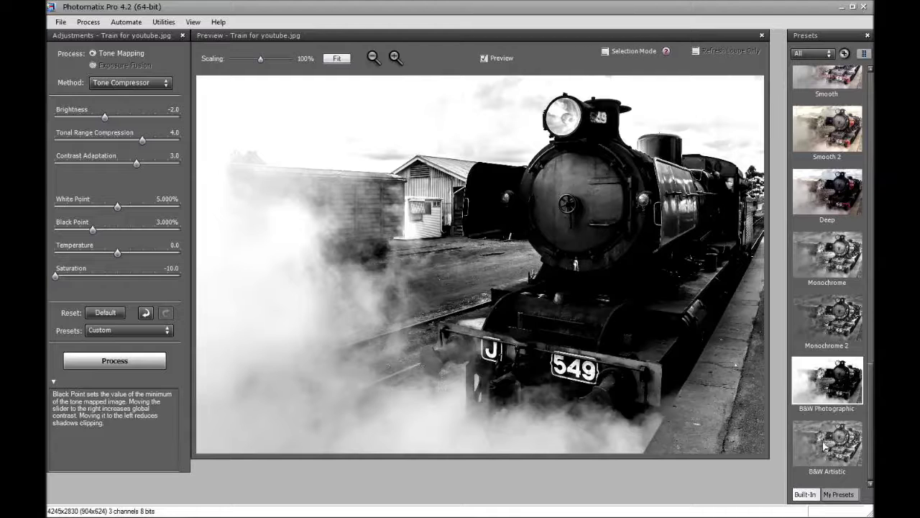
left_click(824, 446)
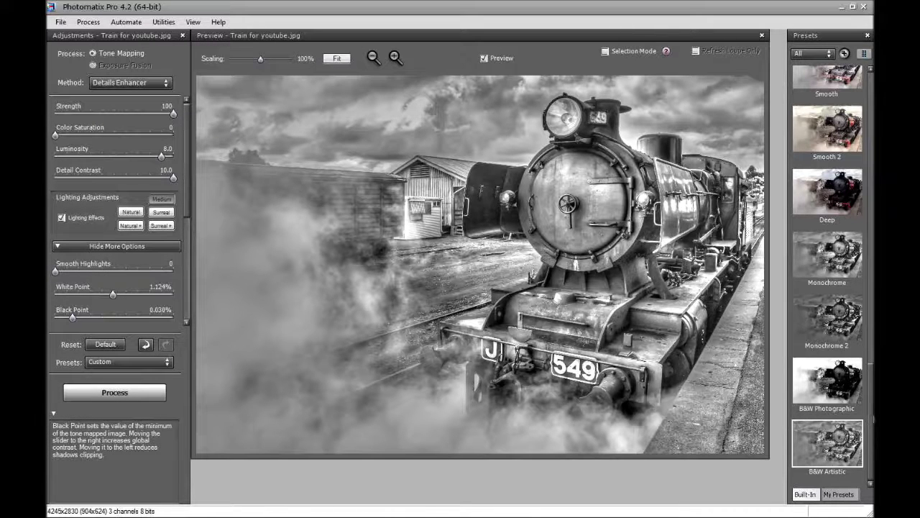
Go back to colour by applying the Painterly 3 preset.
scroll(874, 418, "up", 5)
scroll(857, 177, "up", 3)
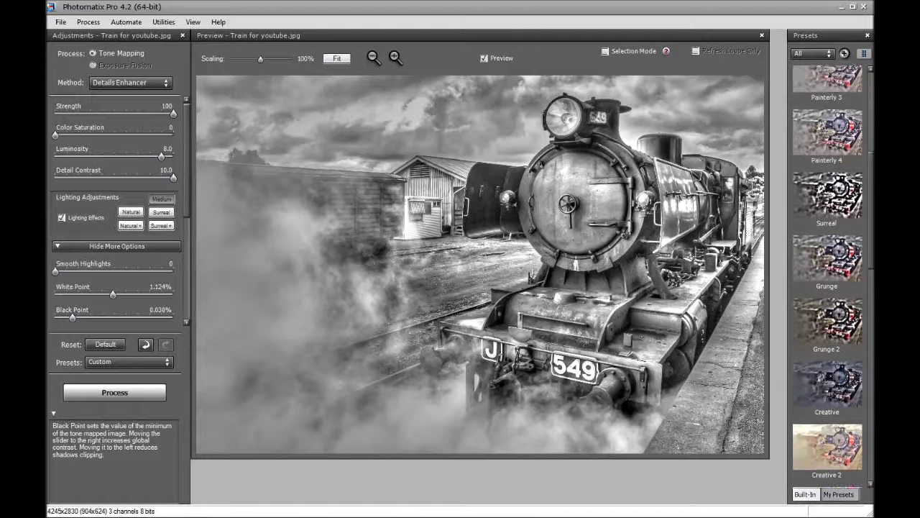
left_click(839, 198)
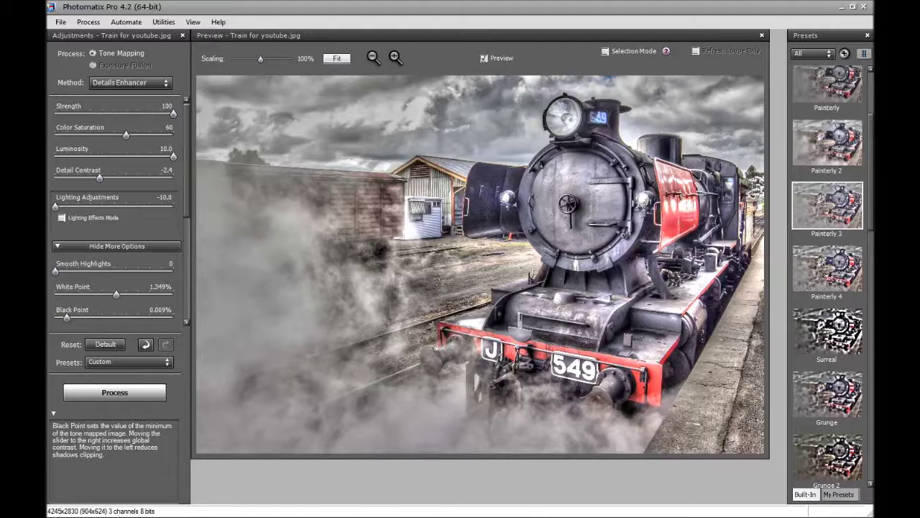
Display the luminance histogram, move it clear of the train in the preview, and examine its shadow range.
key("ctrl+h")
left_click_drag(311, 399, 150, 409)
mouse_move(135, 477)
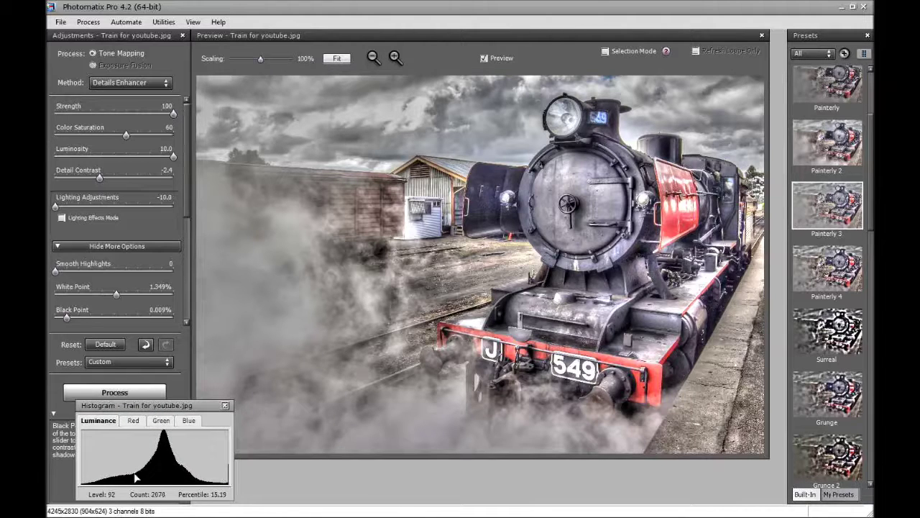
Compare the Painterly 3 and Painterly 4 presets against the histogram and settle on Painterly 4.
left_click(838, 282)
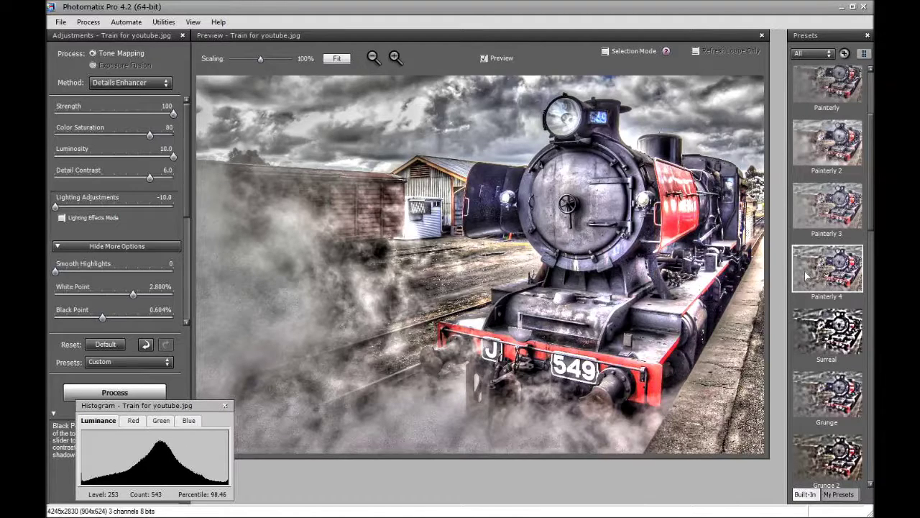
left_click(835, 225)
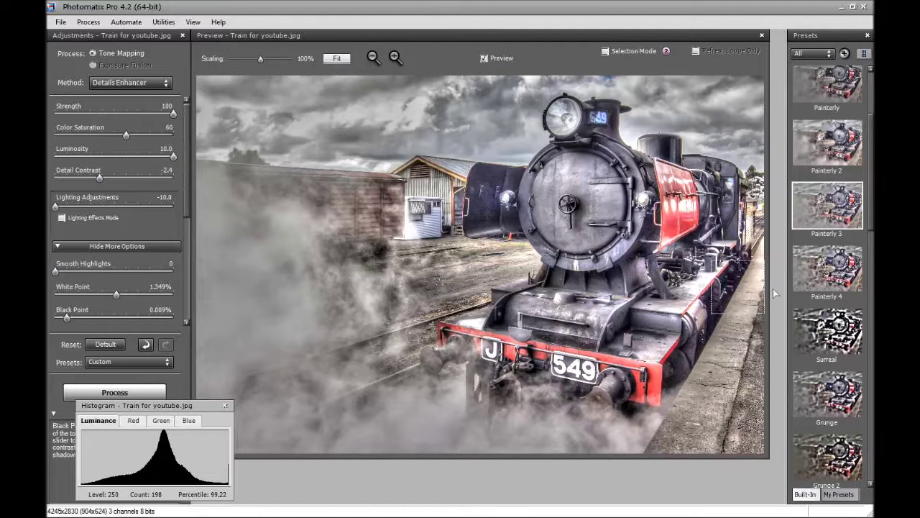
left_click(845, 277)
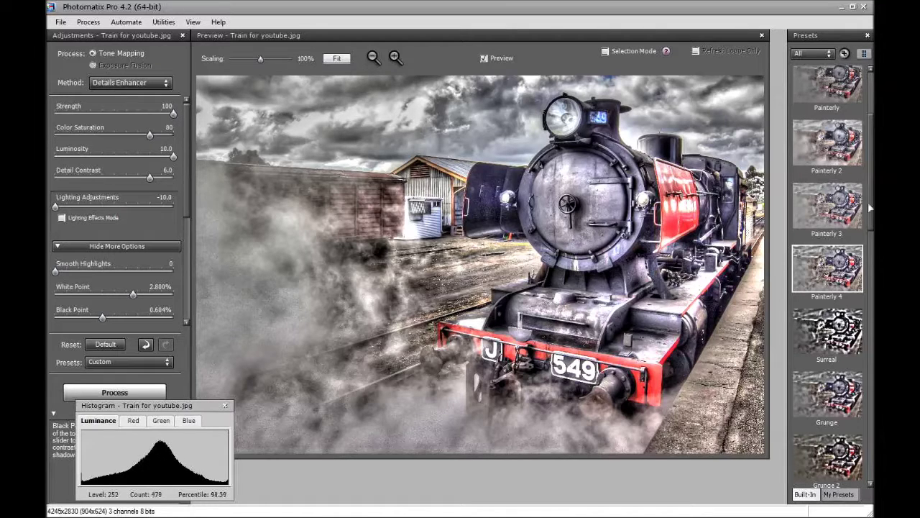
left_click(835, 217)
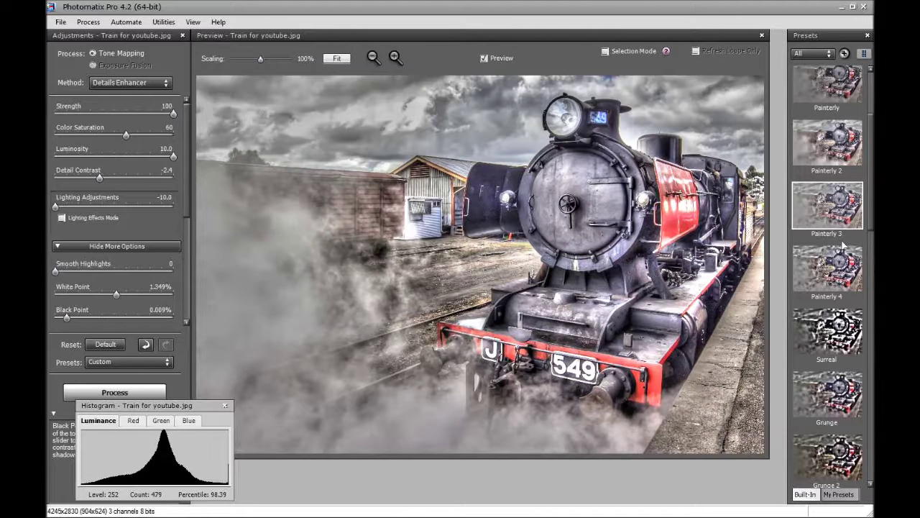
left_click(832, 271)
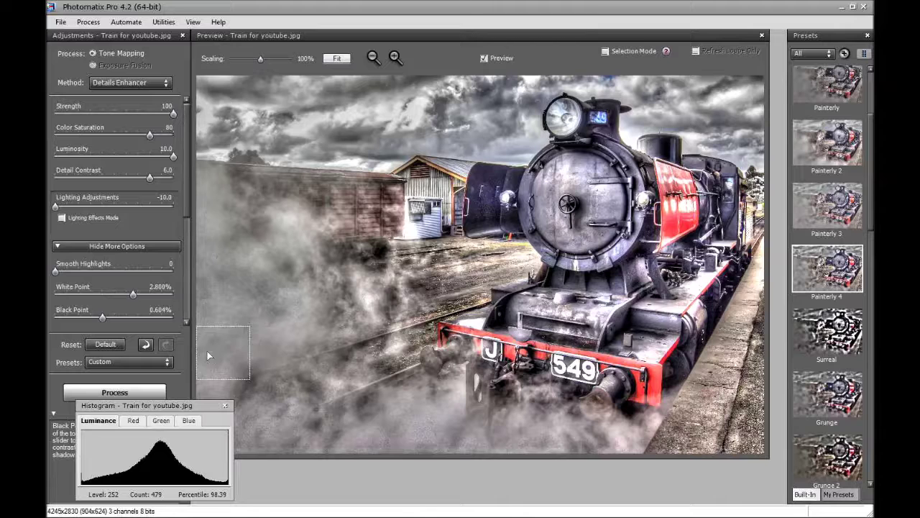
Test Luminosity 0.7 and Detail Contrast 2.9, settle on Luminosity 10.0 and Detail Contrast 7.0, and clear the histogram away.
left_click_drag(173, 157, 117, 157)
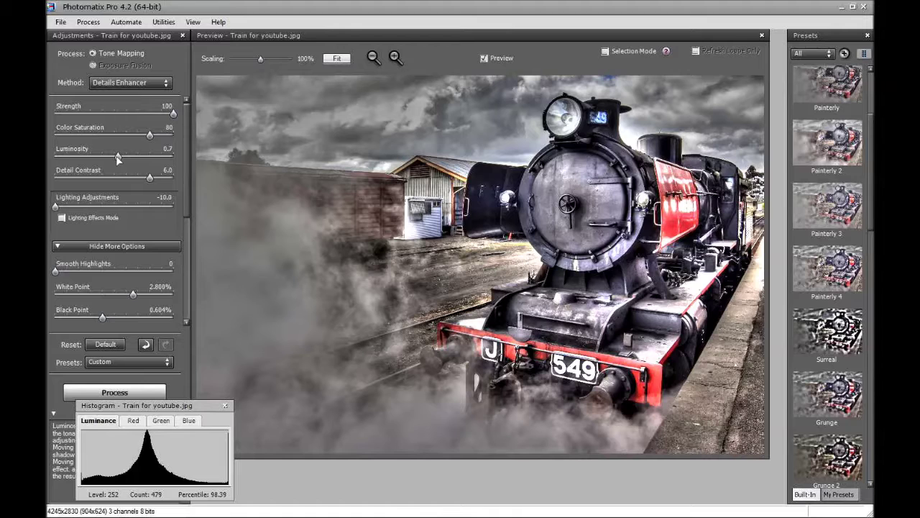
mouse_move(118, 158)
left_mouse_down()
mouse_move(174, 159)
mouse_move(178, 168)
mouse_move(151, 180)
mouse_move(172, 181)
mouse_move(132, 179)
left_mouse_up()
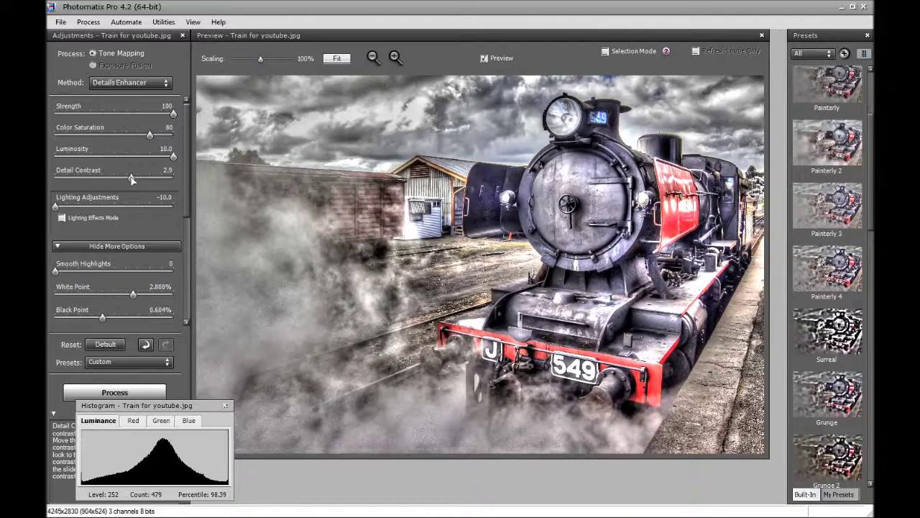
left_click_drag(131, 180, 152, 182)
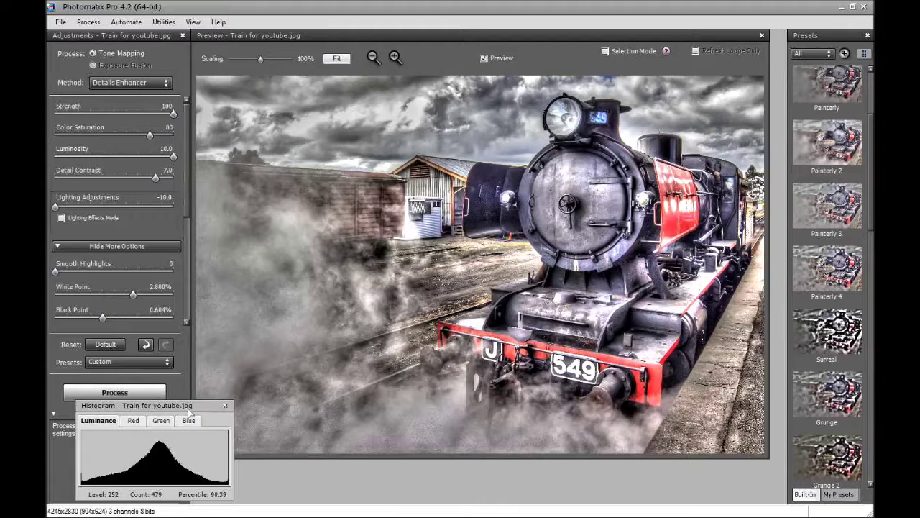
left_click_drag(191, 411, 179, 517)
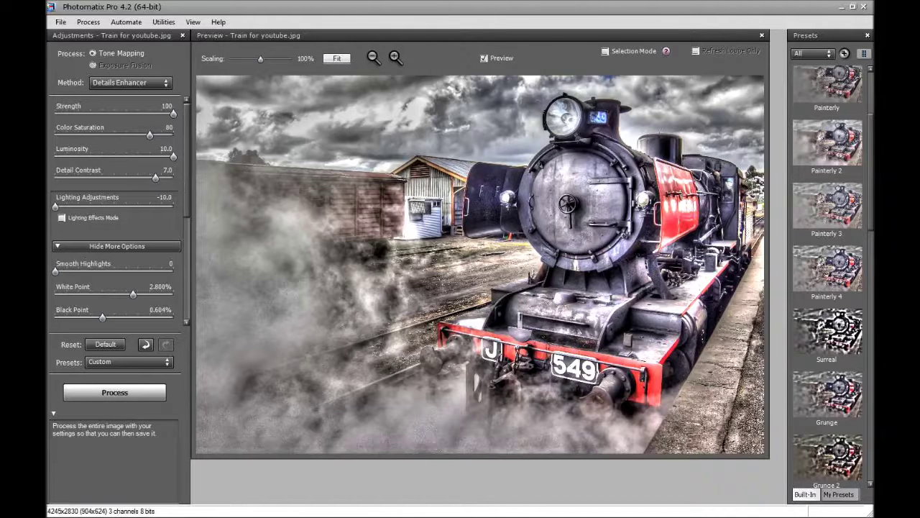
Process the full train image with the current tone mapping settings and arrange the result and Finishing Touch windows side by side.
left_click(152, 396)
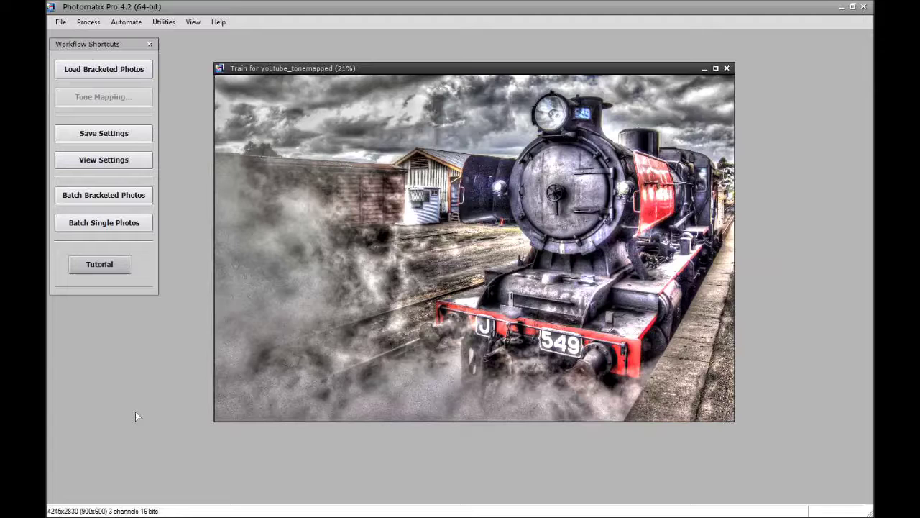
left_click_drag(565, 256, 782, 128)
left_click_drag(633, 72, 561, 69)
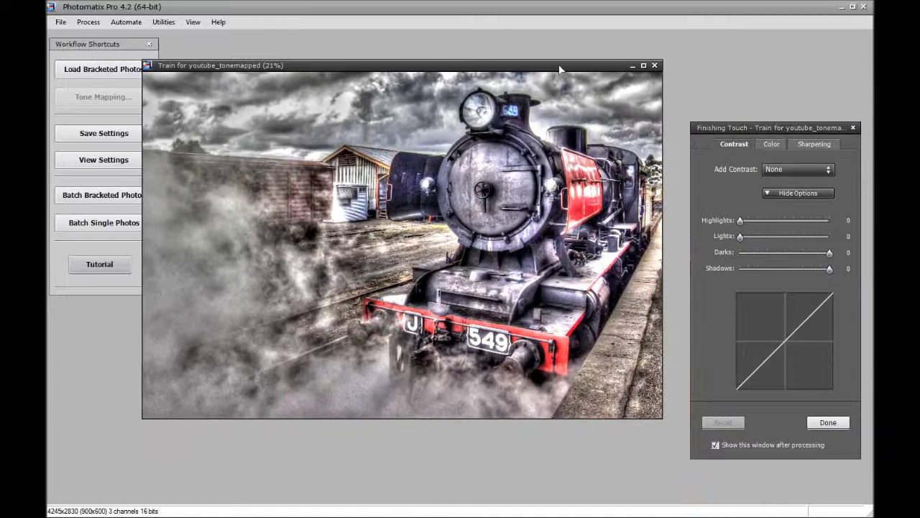
Reduce the tone-mapped image's red saturation to -23 in Finishing Touch.
left_click(767, 144)
left_click_drag(783, 191, 771, 191)
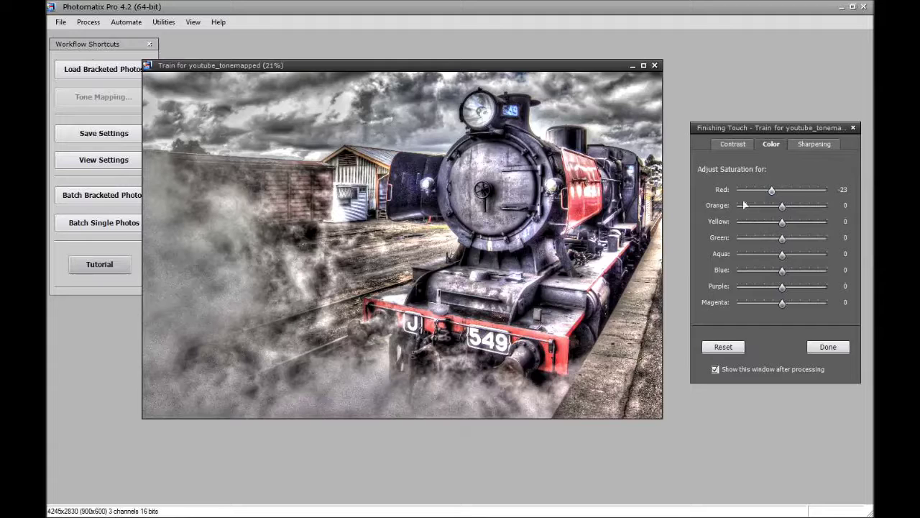
Try Strong Sharpening on the tone-mapped train image, then return the sharpening to None.
left_click(811, 144)
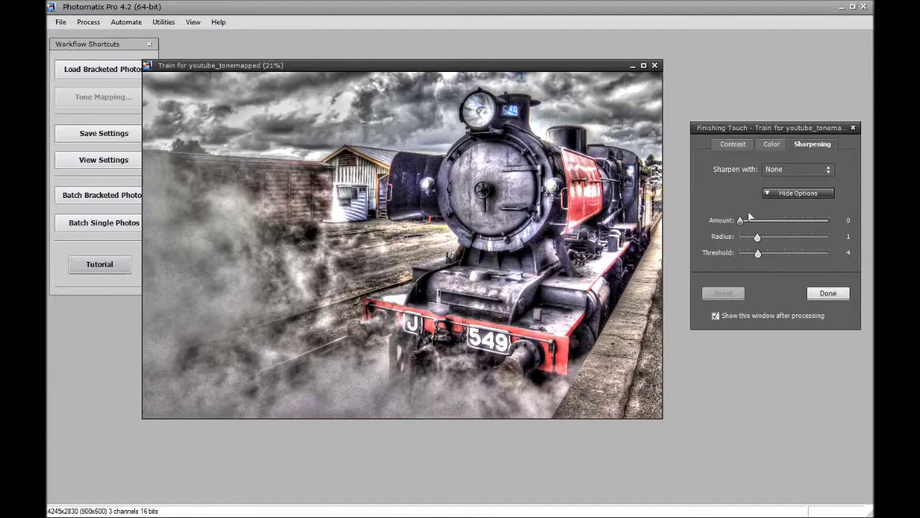
left_click(782, 168)
left_click(784, 220)
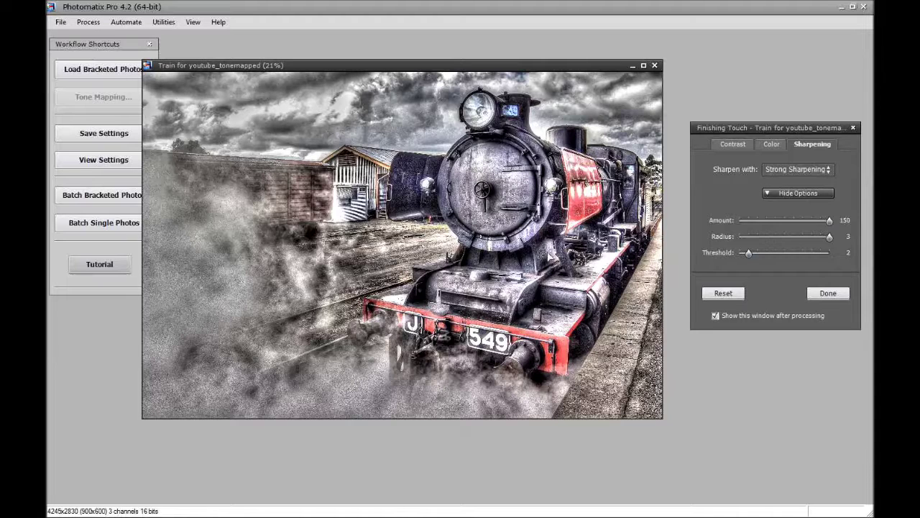
left_click(797, 171)
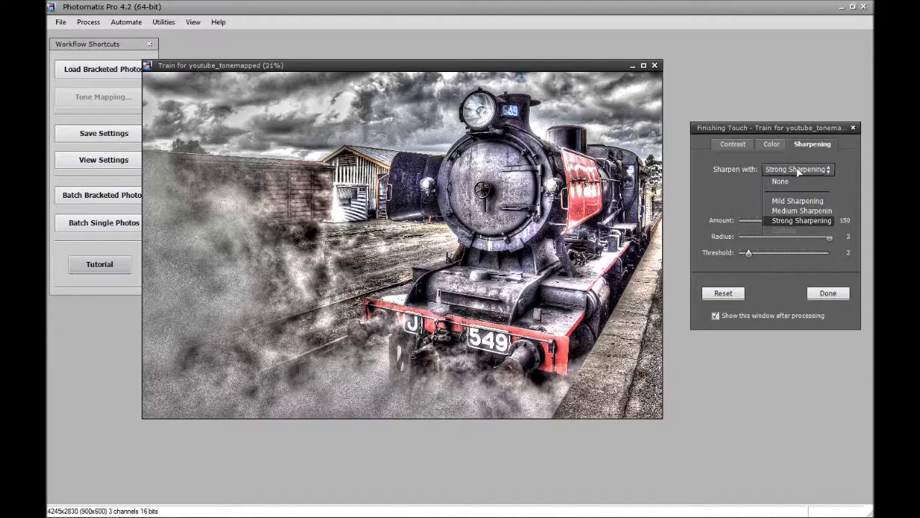
left_click(791, 181)
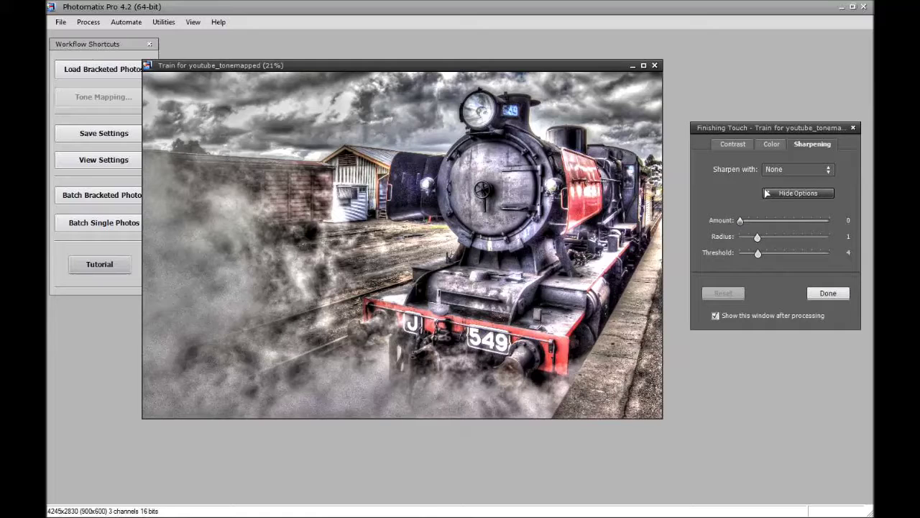
Set the image's orange saturation to -8 and yellow saturation to -2.
left_click(769, 146)
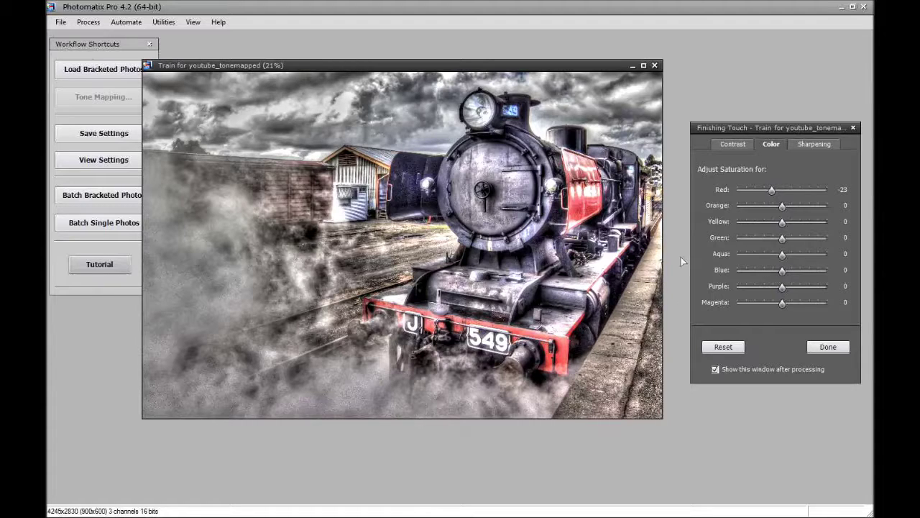
mouse_move(783, 224)
left_mouse_down()
mouse_move(755, 222)
mouse_move(779, 229)
mouse_move(775, 207)
mouse_move(782, 223)
left_mouse_up()
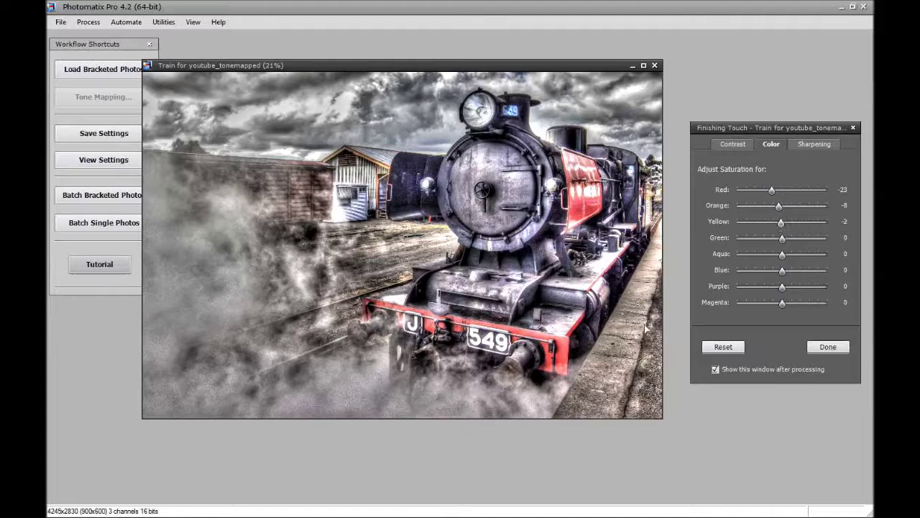
Adjust the Lights and Darks contrast of the train image and complete the finishing touches.
left_click(747, 145)
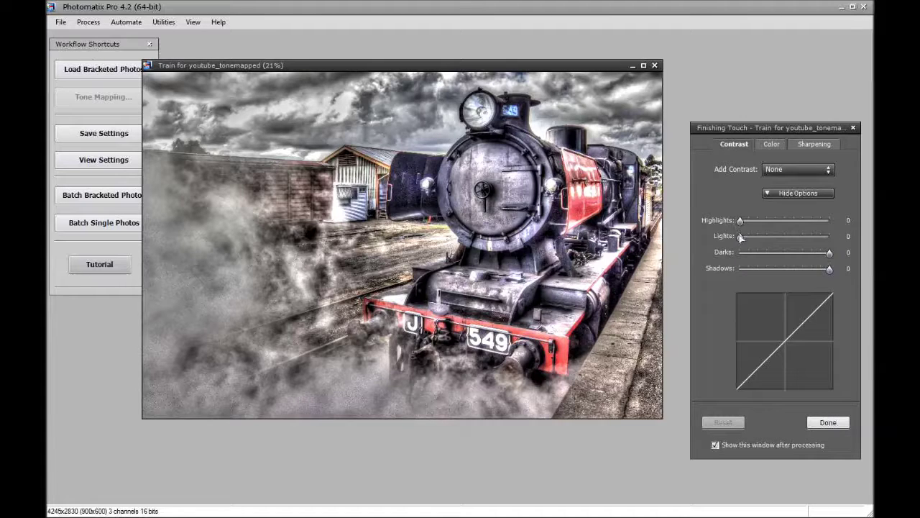
left_click_drag(740, 238, 769, 222)
mouse_move(829, 252)
left_mouse_down()
mouse_move(797, 253)
mouse_move(831, 250)
left_mouse_up()
left_click(826, 423)
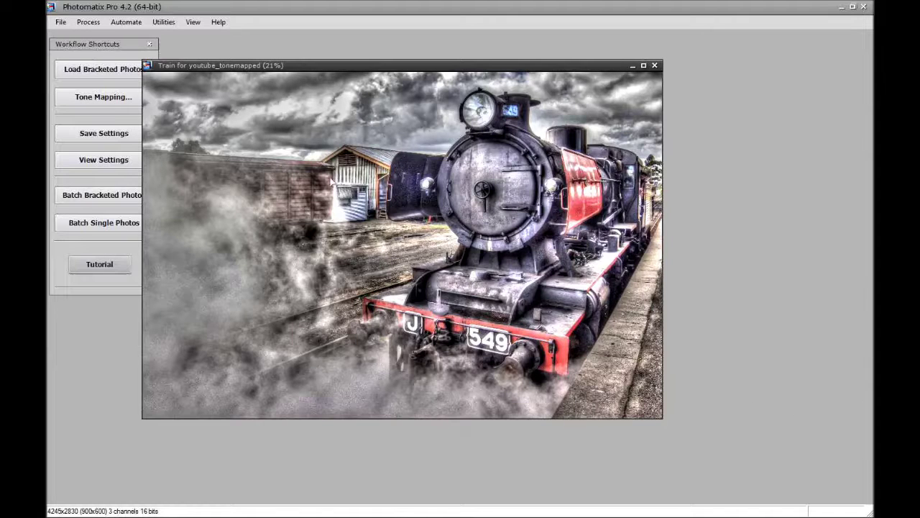
Close the tone-mapped image, saving it as the JPEG Train for youtube_tonemapped.jpg in the processed folder.
left_click(655, 66)
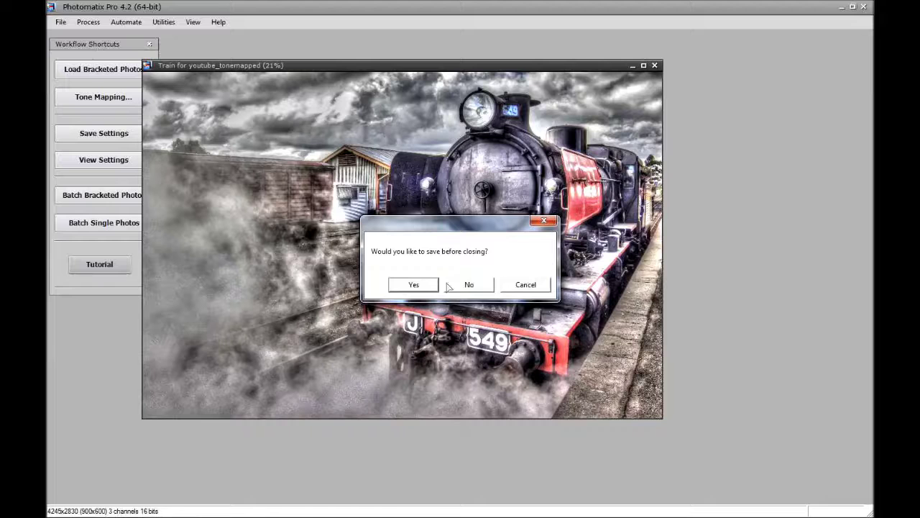
left_click(417, 284)
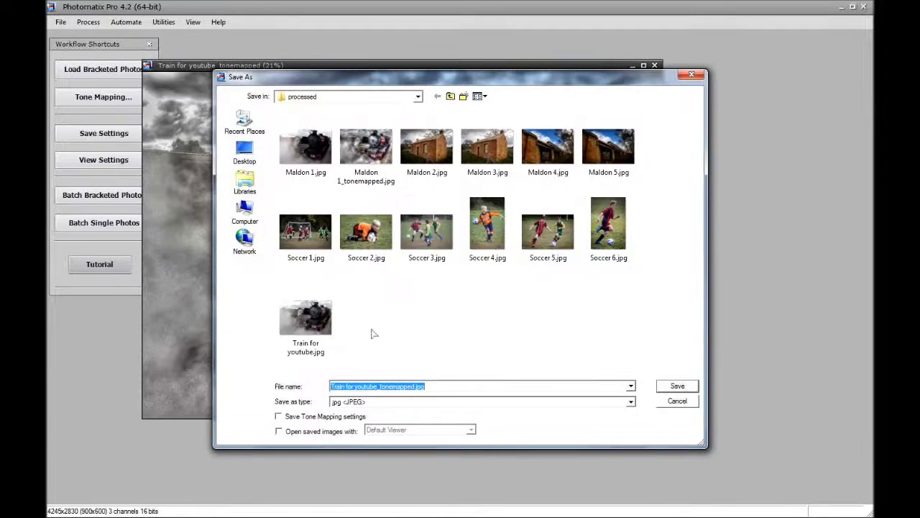
left_click(683, 386)
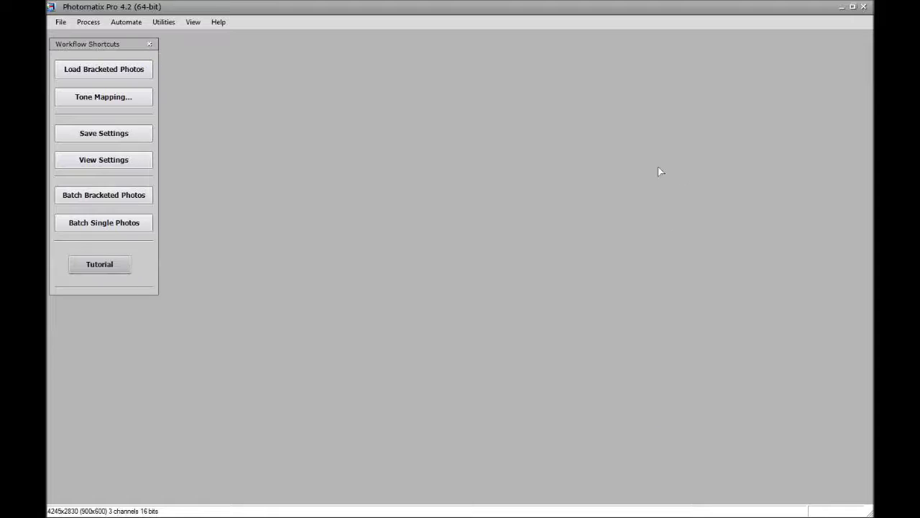
Compare the train photo in Lightroom with the finished Maldon 1_tonemapped.jpg in Windows Photo Viewer, switching between the two.
left_click(842, 8)
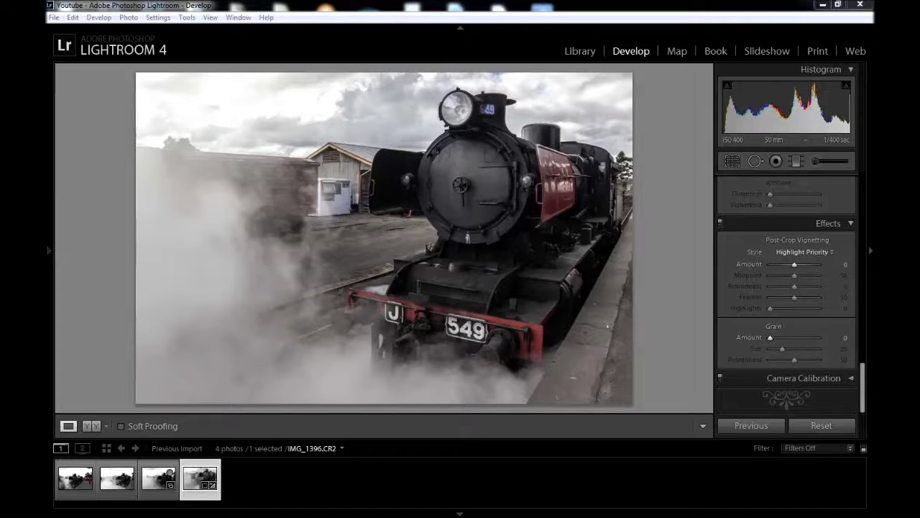
key("alt+Tab")
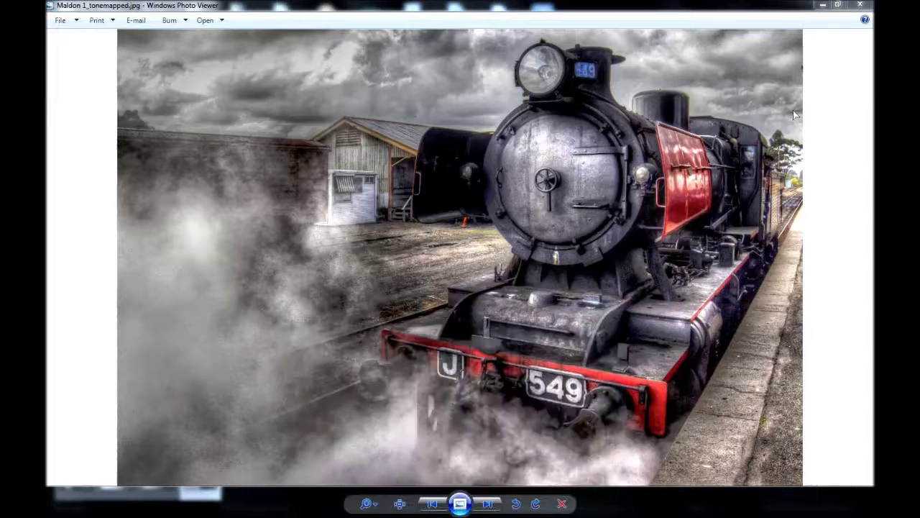
left_click(822, 5)
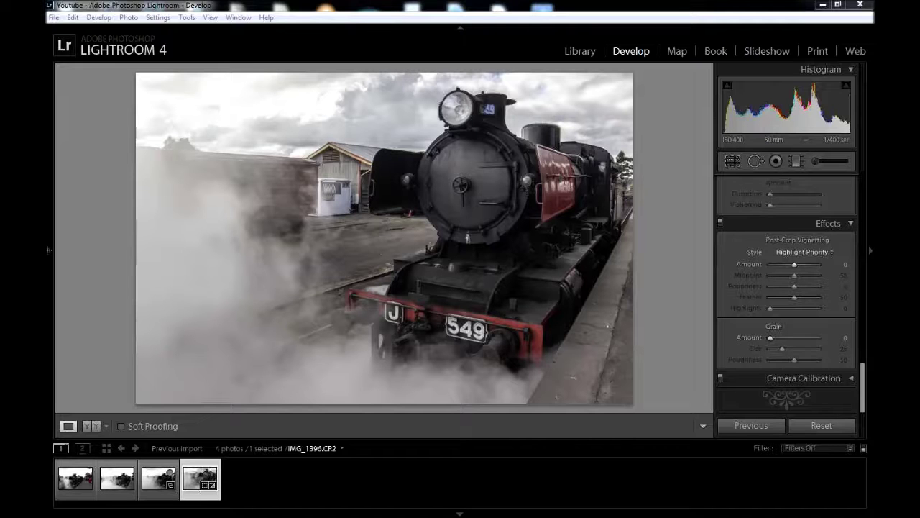
key("alt+Tab")
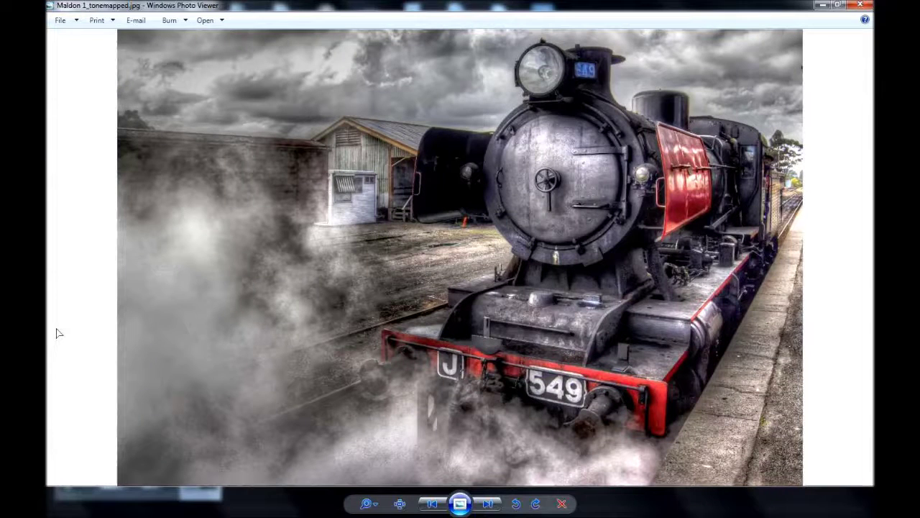